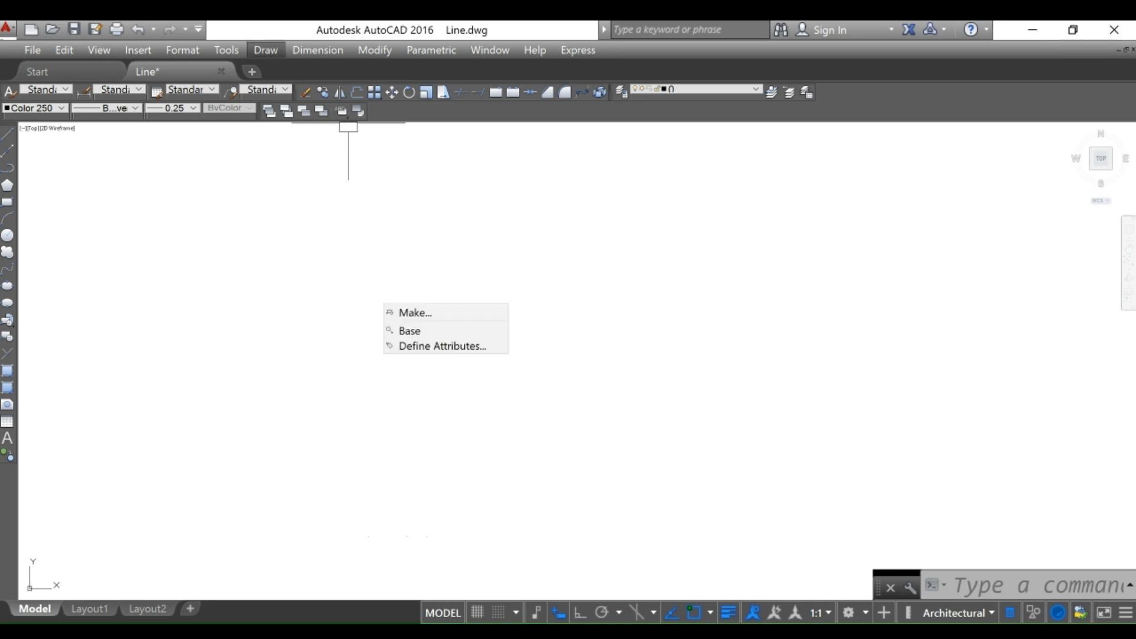
# Step: Draw a wavy closed fit-point spline through seven points, ending at its start point, and select it to check its properties
pyautogui.moveTo(315, 279)
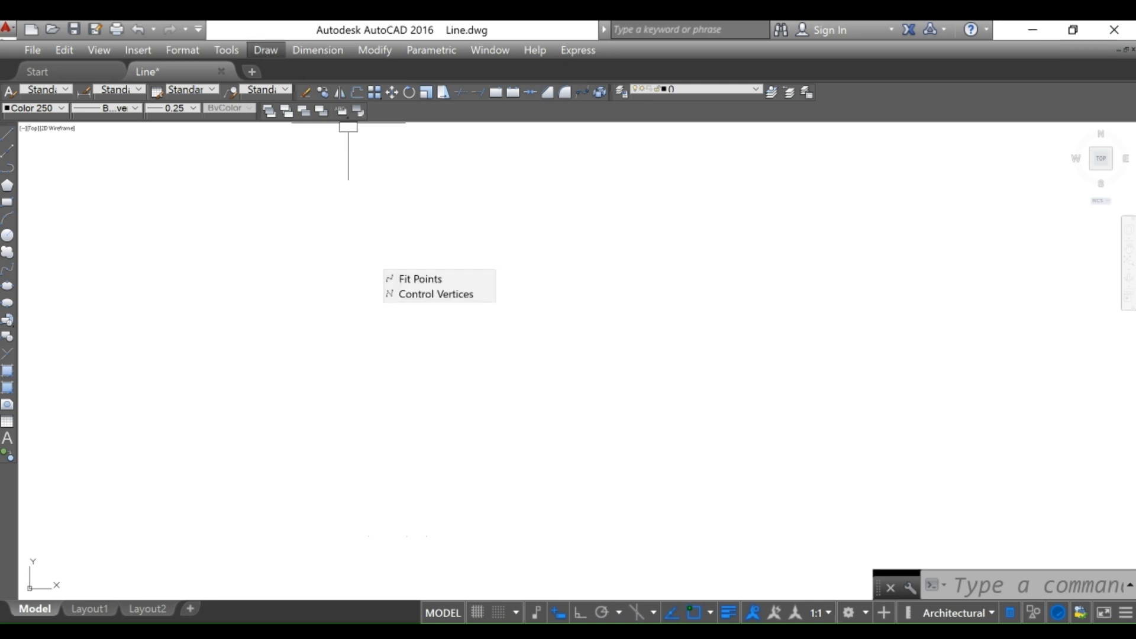
pyautogui.click(408, 279)
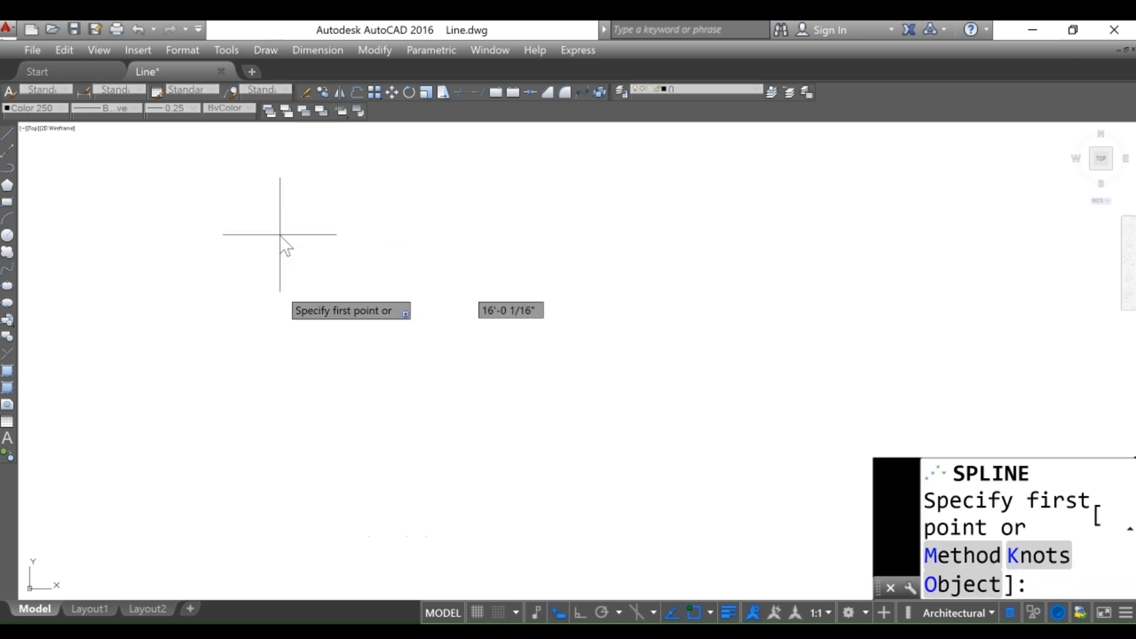
pyautogui.click(286, 256)
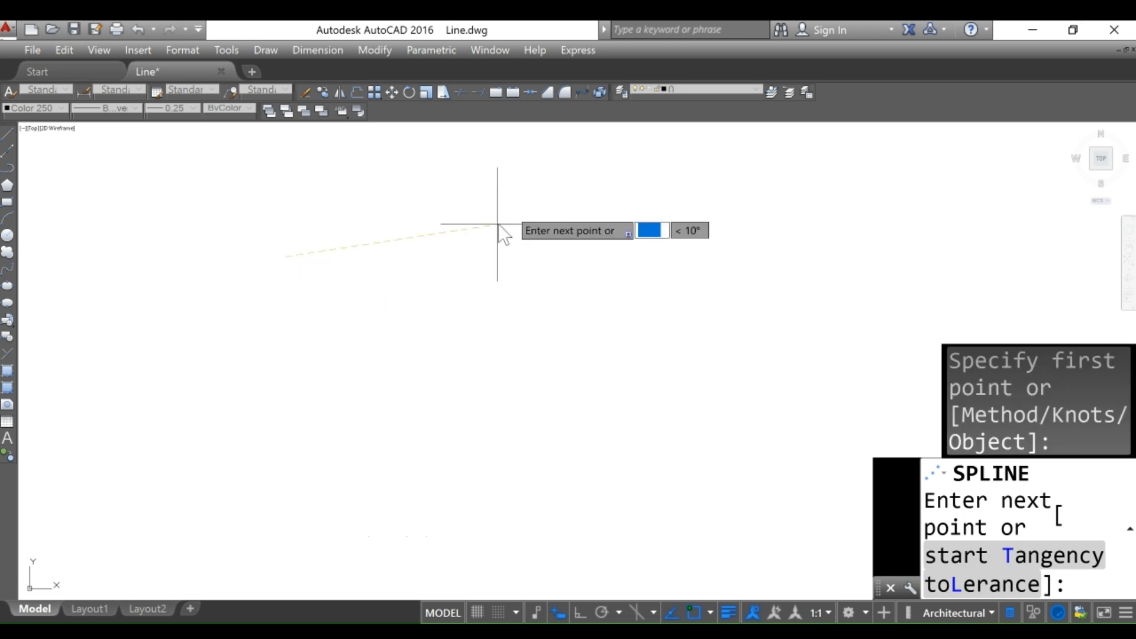
pyautogui.click(518, 203)
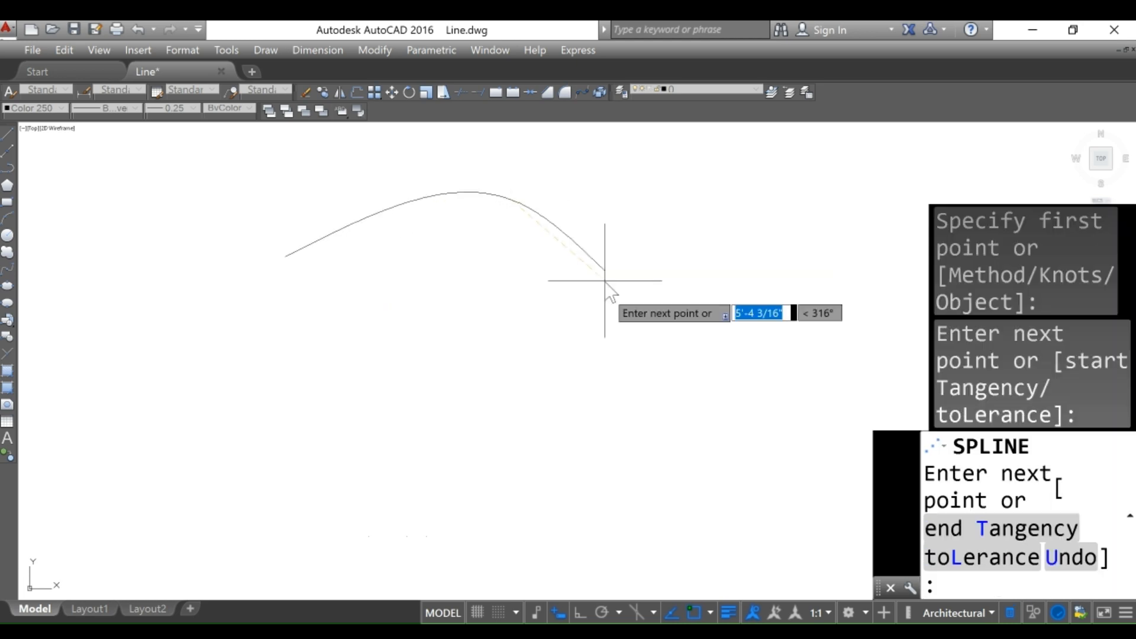
pyautogui.click(737, 272)
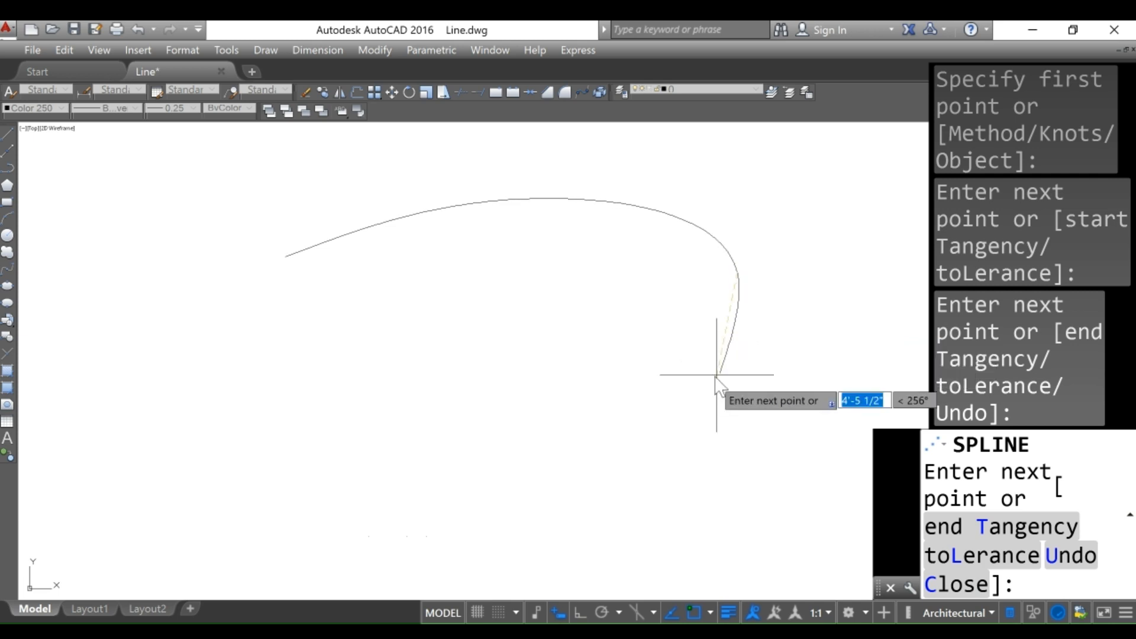
pyautogui.click(701, 386)
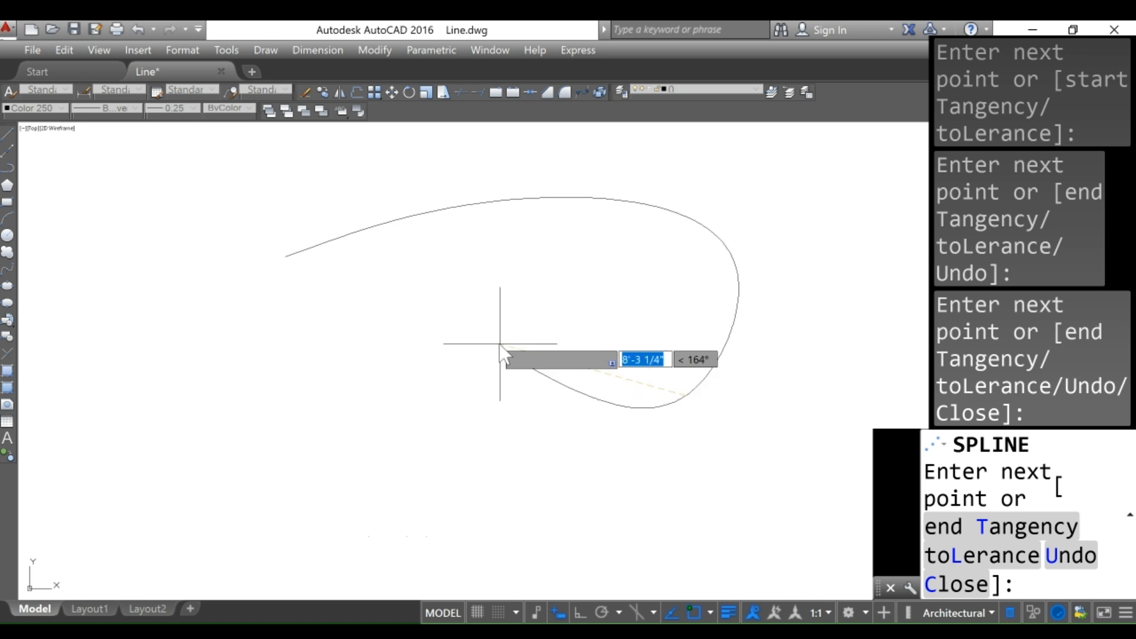
pyautogui.click(482, 324)
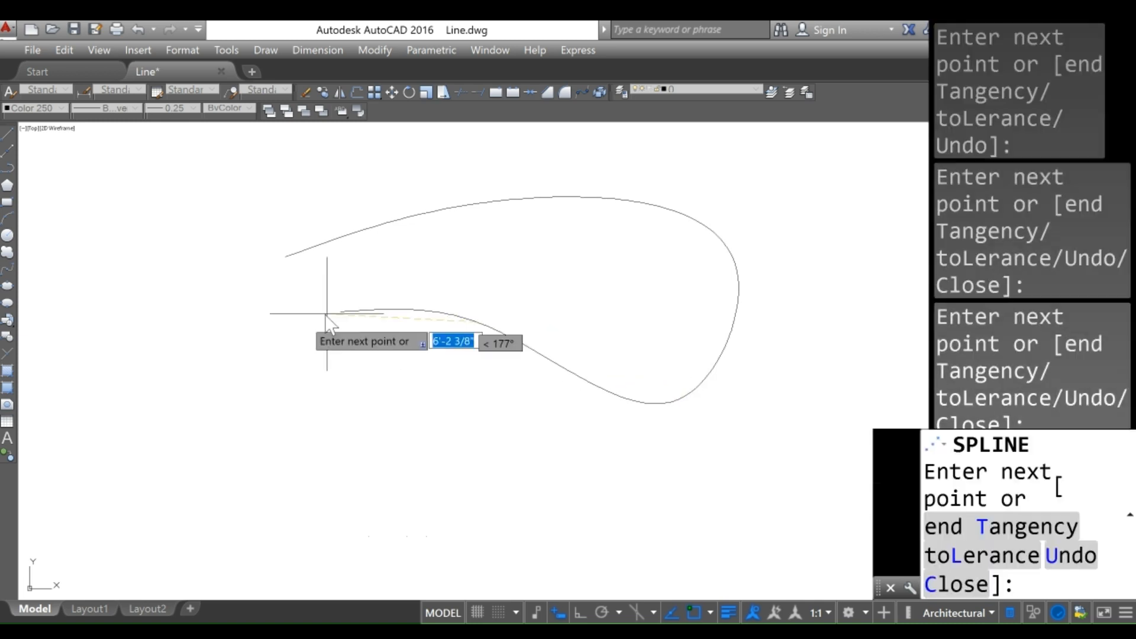
pyautogui.click(248, 400)
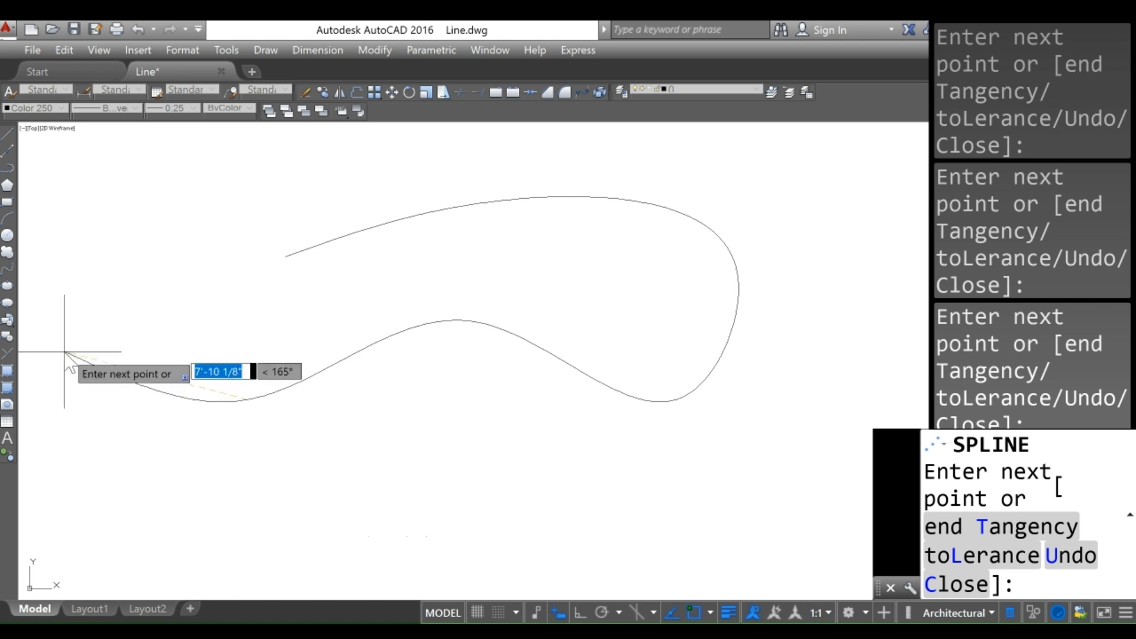
pyautogui.click(64, 344)
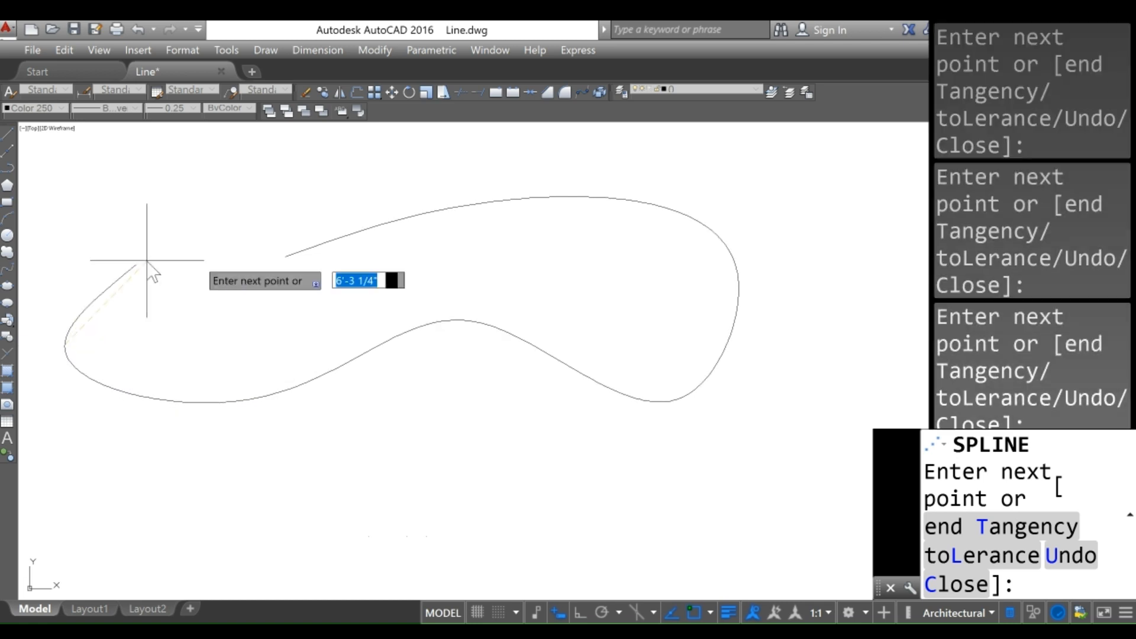
pyautogui.click(285, 257)
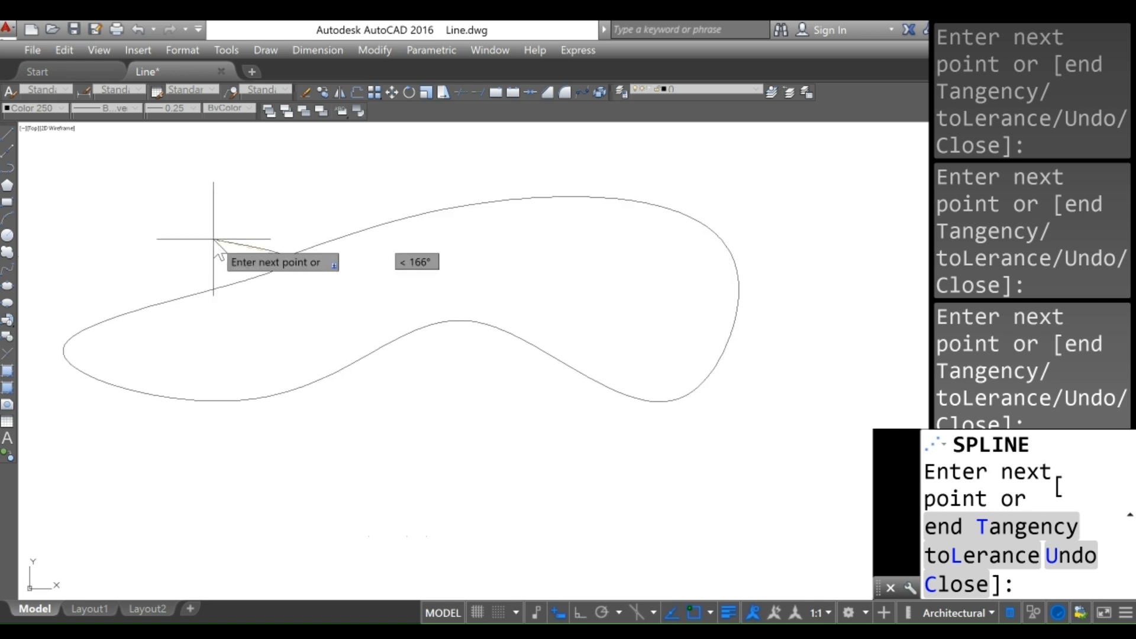
pyautogui.press('Return')
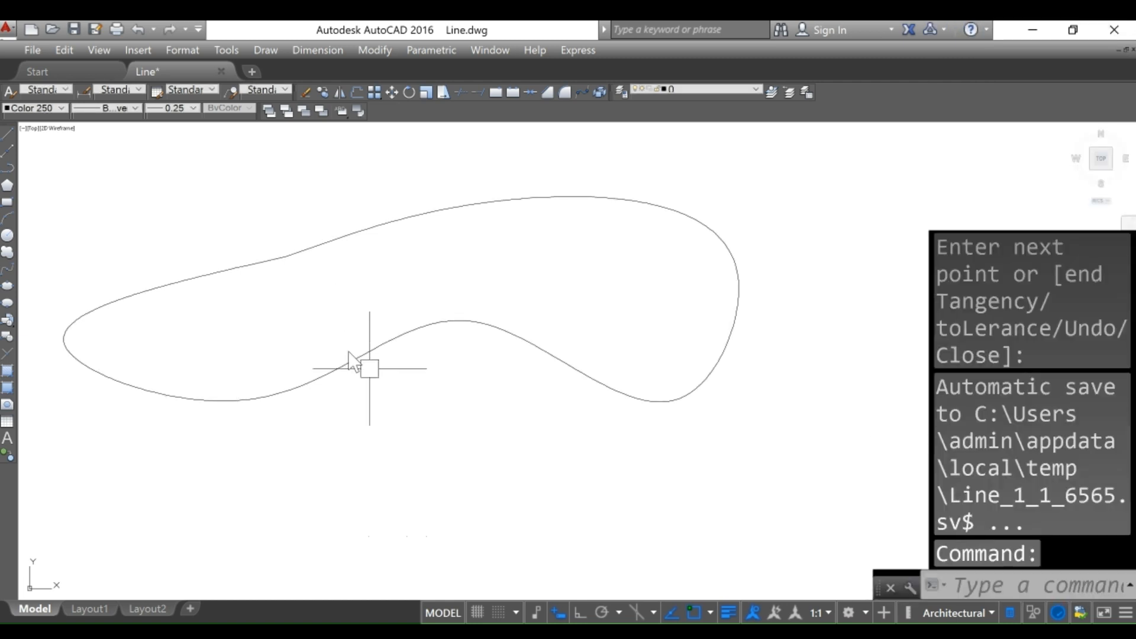
pyautogui.click(623, 203)
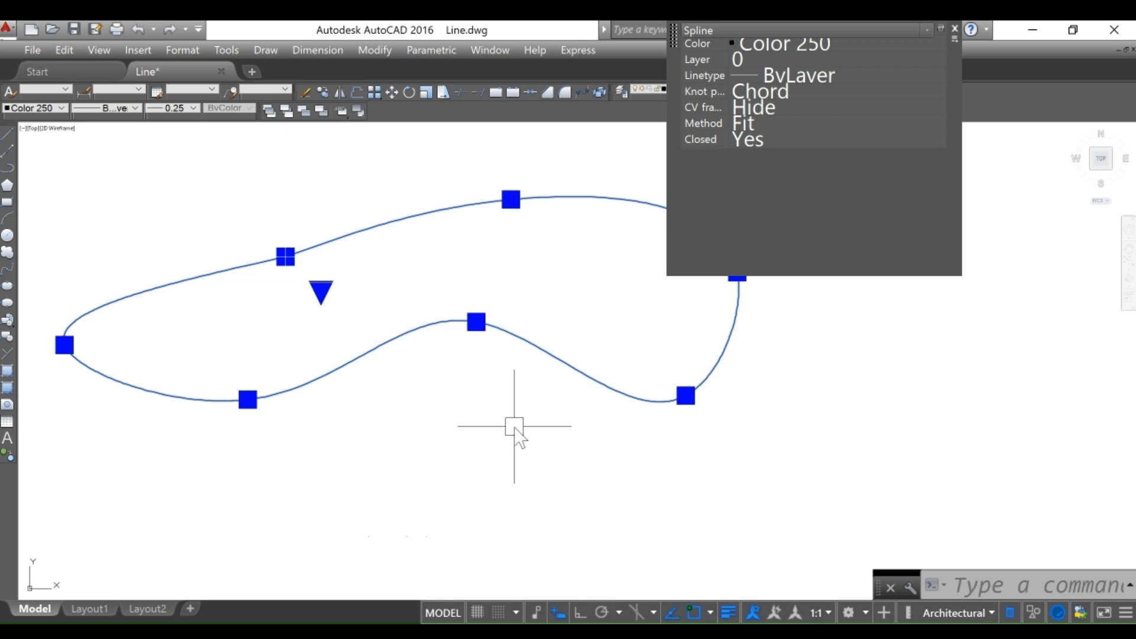
pyautogui.press('Escape')
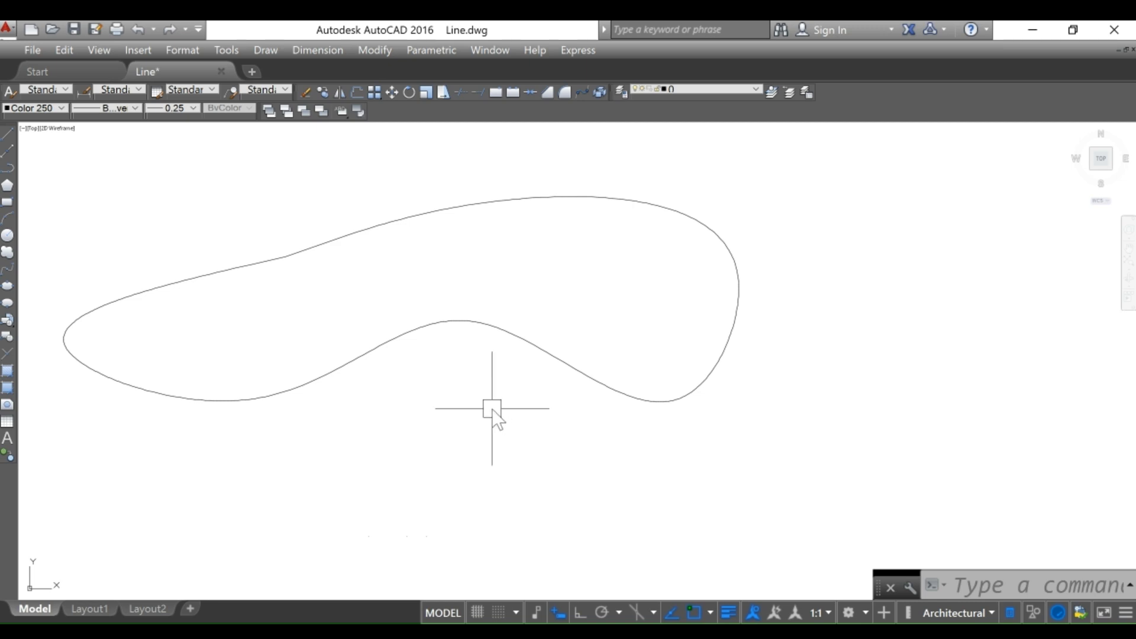
# Step: Draw a second closed spline through five fit points, overlapping the lower part of the first and ending at its start point
pyautogui.click(7, 269)
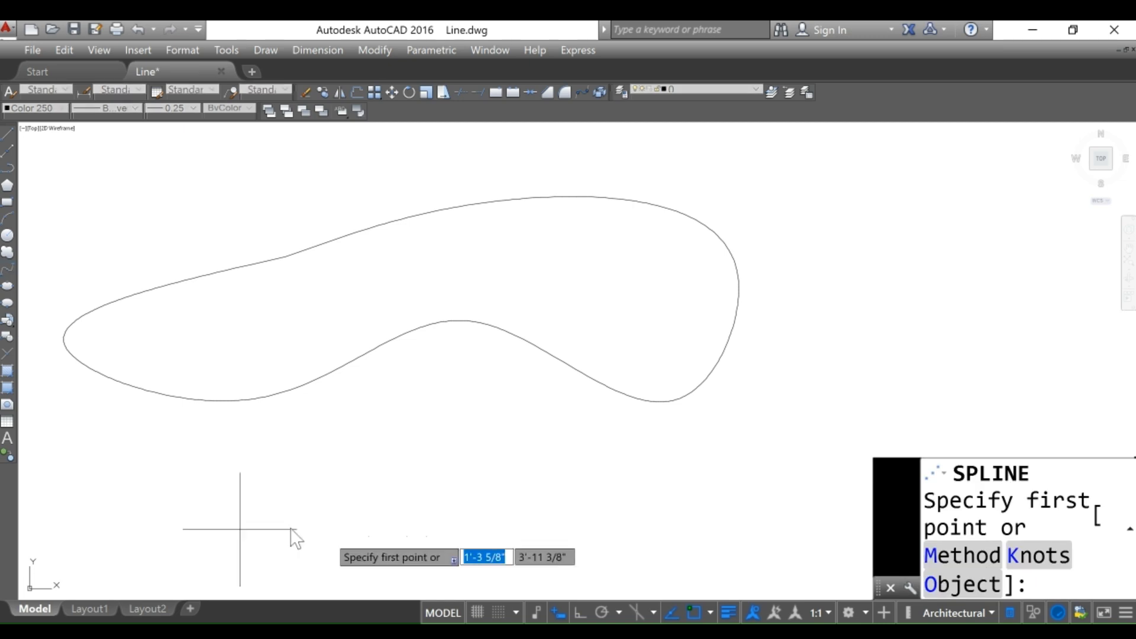
pyautogui.click(341, 501)
pyautogui.click(549, 310)
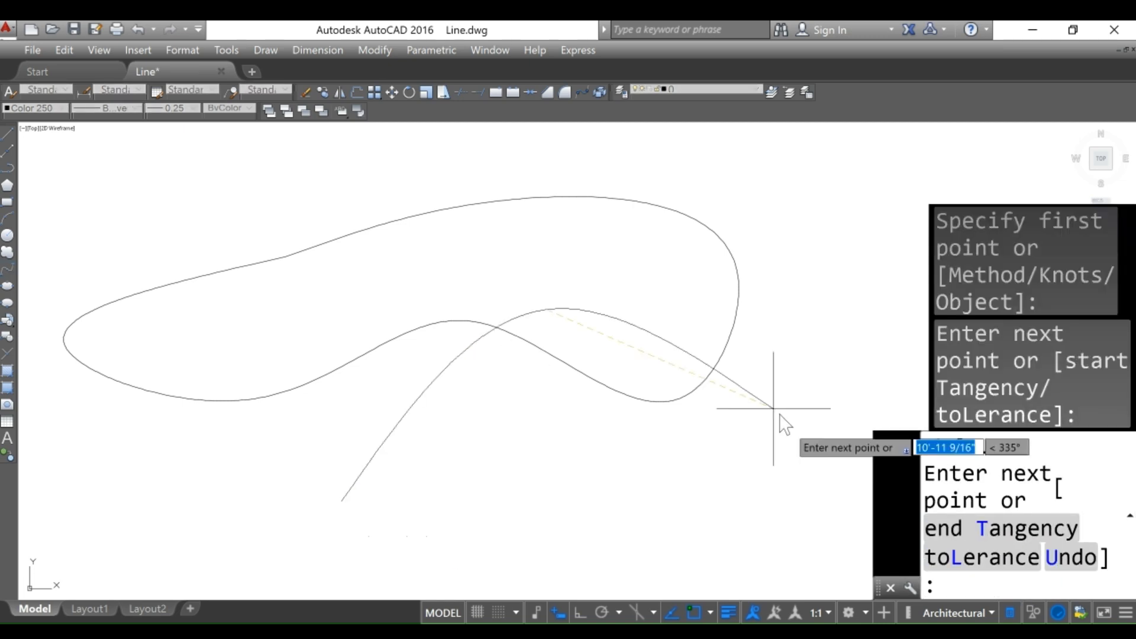
pyautogui.click(780, 412)
pyautogui.click(654, 567)
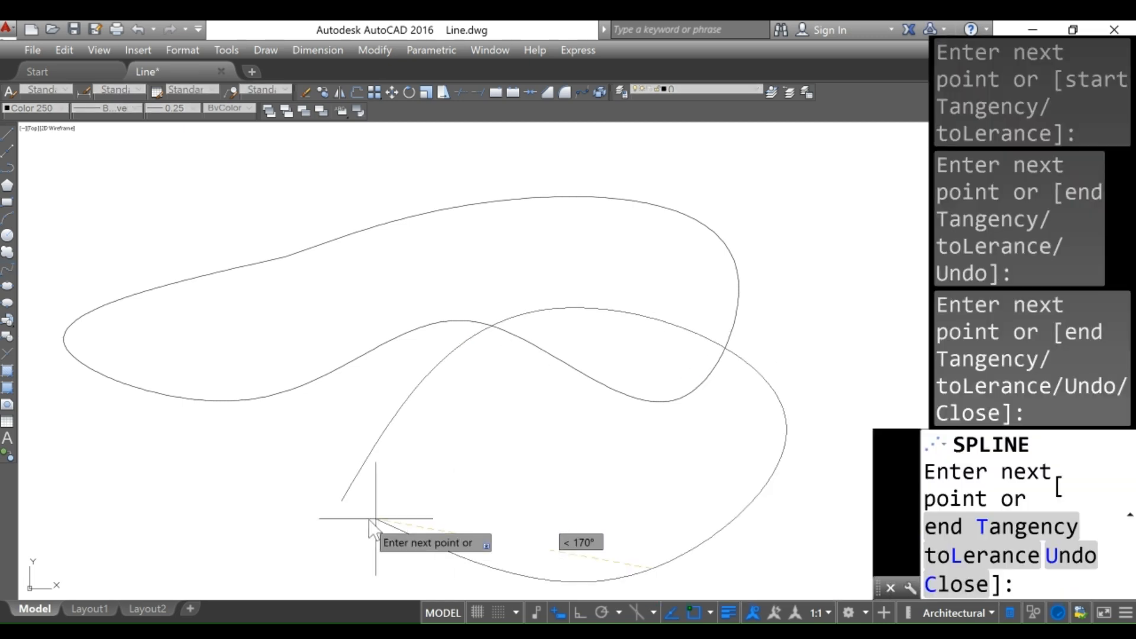
pyautogui.click(260, 553)
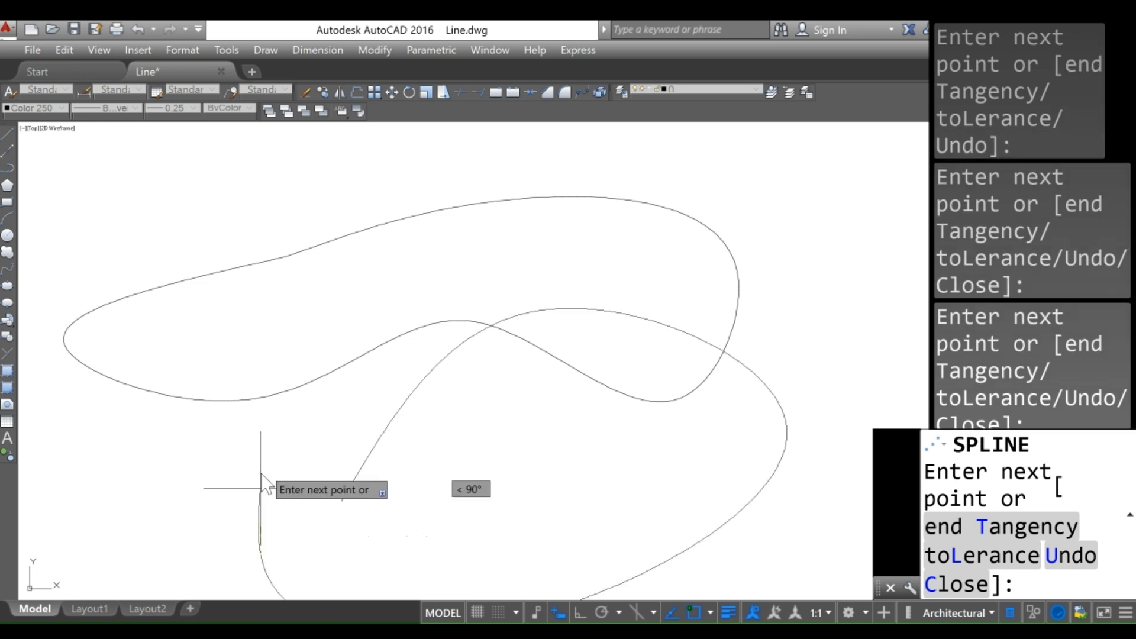
pyautogui.click(343, 499)
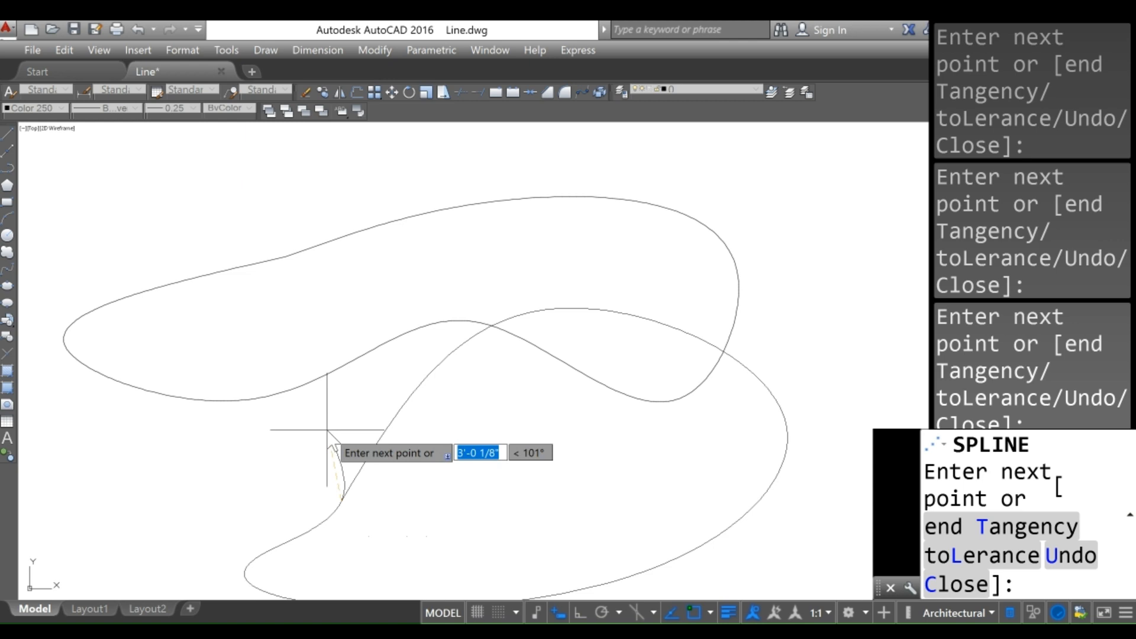
pyautogui.press('Return')
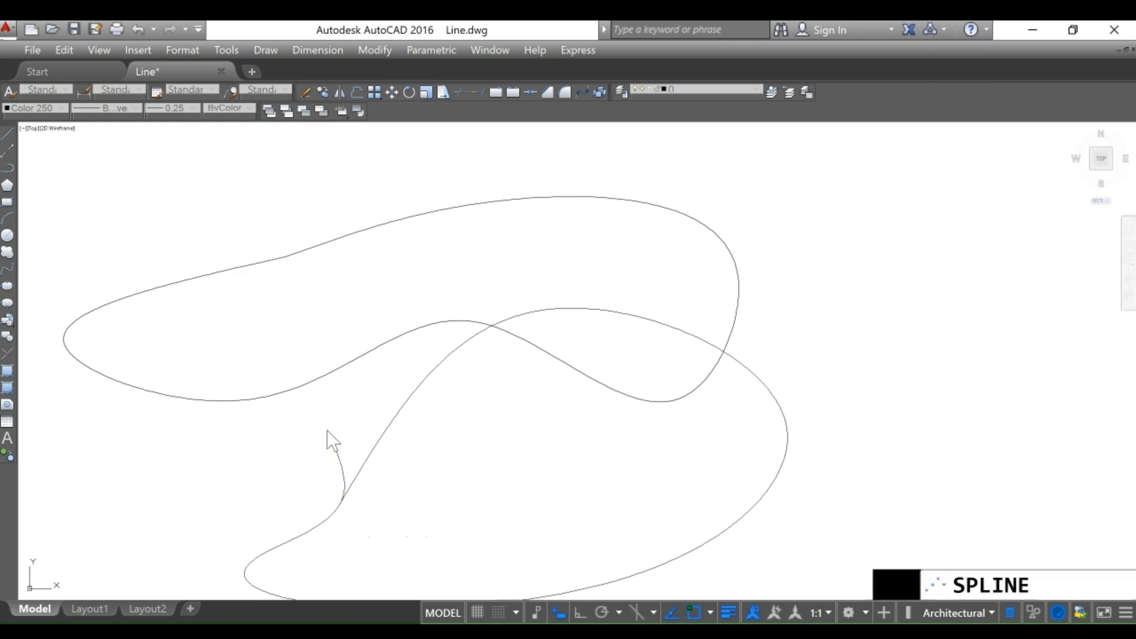
# Step: Draw a third, larger closed spline through five fit points across the two existing curves, ending at its start point
pyautogui.scroll(-2, 387, 236)
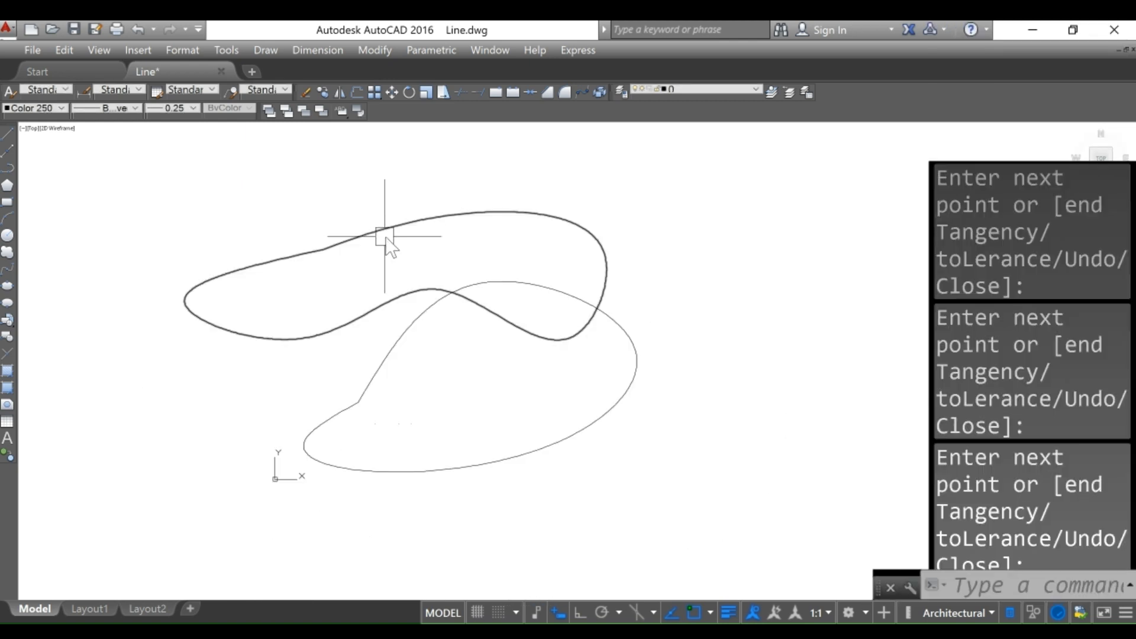
pyautogui.moveTo(404, 342); pyautogui.dragTo(396, 303, button='middle')
pyautogui.scroll(2, 386, 239)
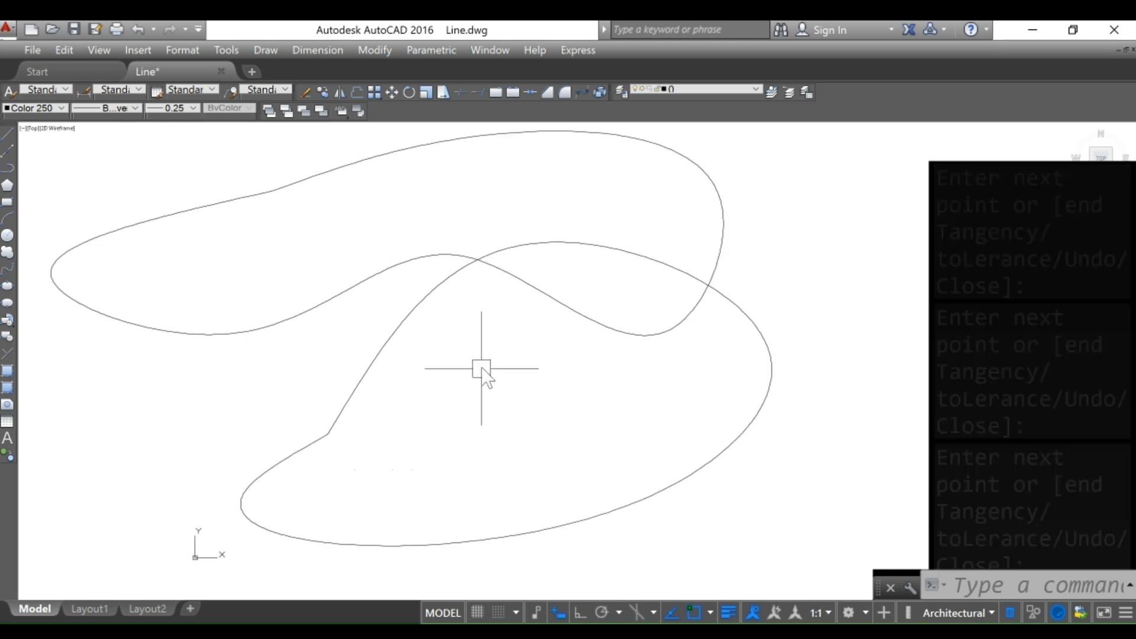
pyautogui.scroll(-2, 481, 370)
pyautogui.scroll(2, 387, 292)
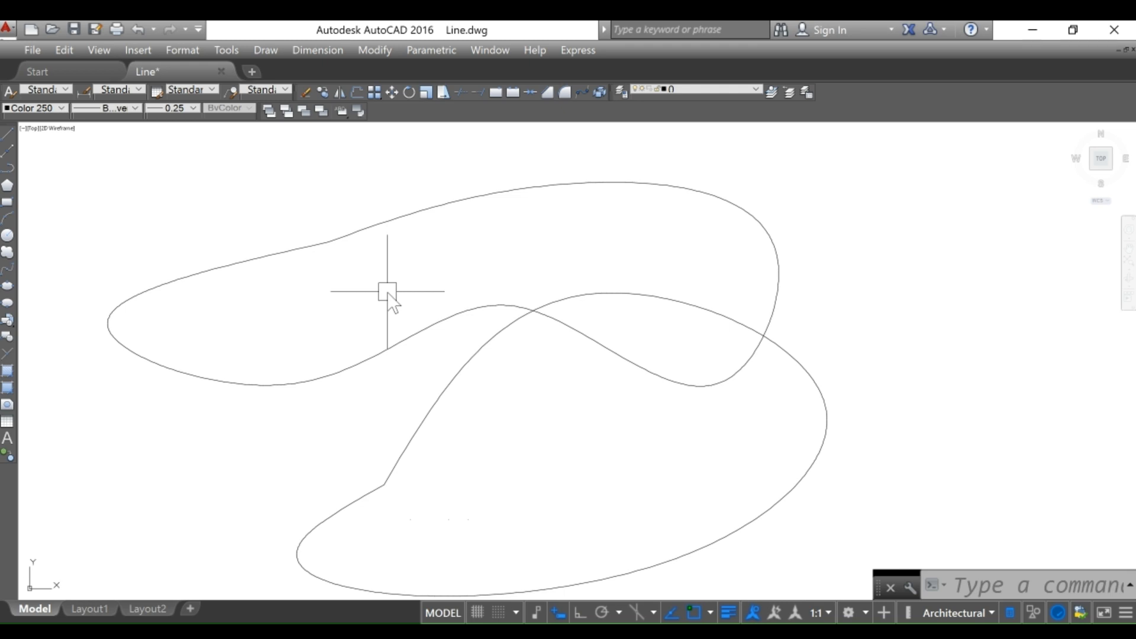
pyautogui.write('spl')
pyautogui.press('Return')
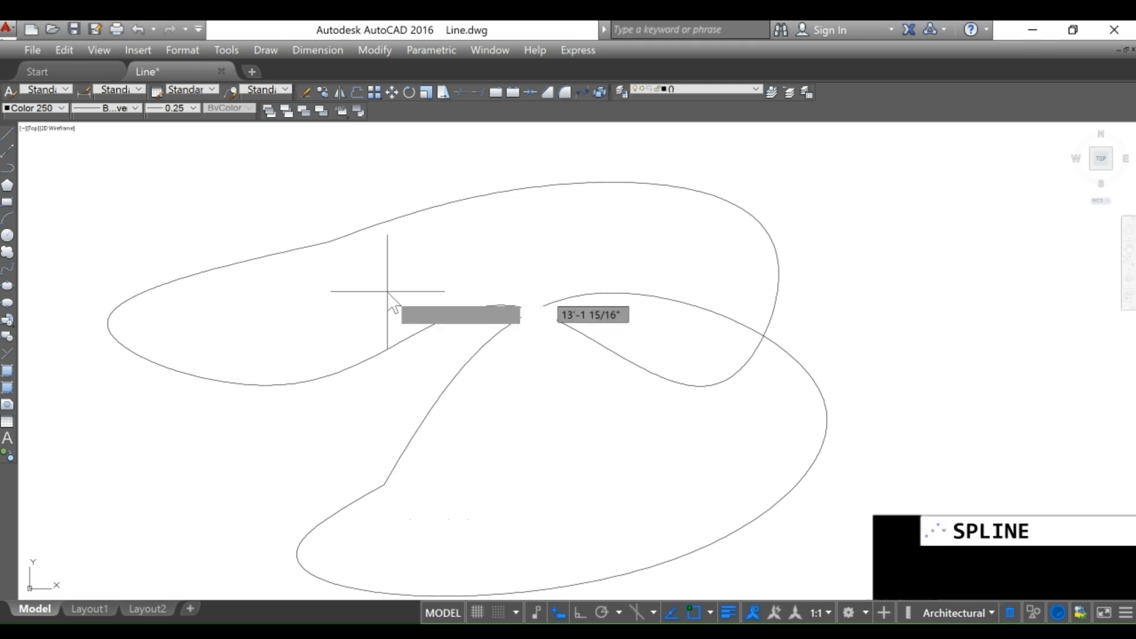
pyautogui.click(319, 199)
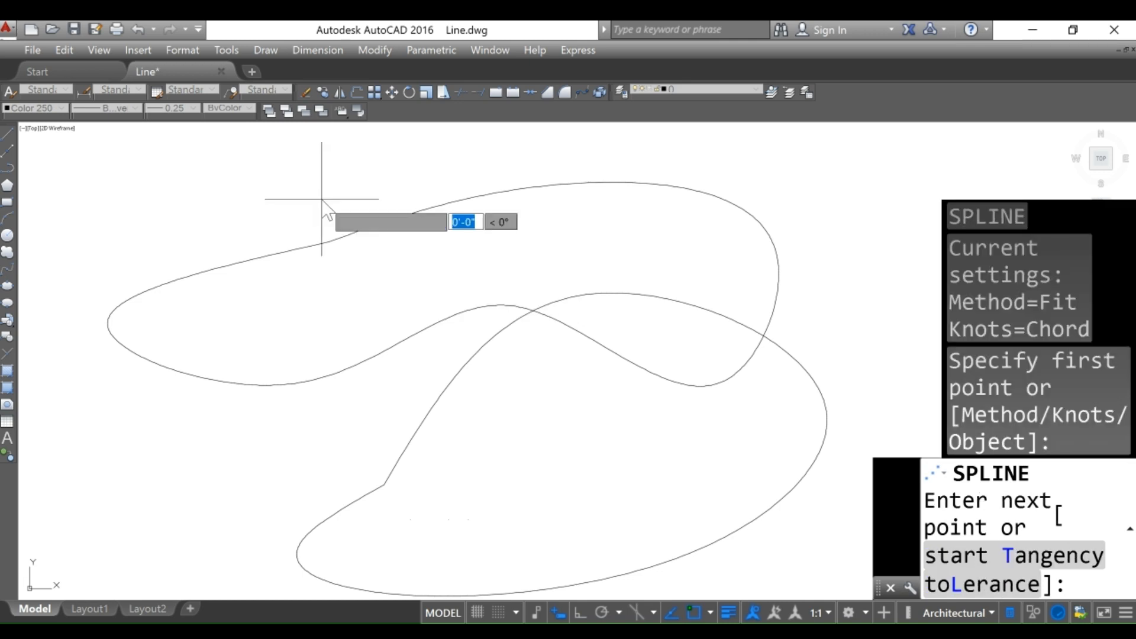
pyautogui.click(566, 520)
pyautogui.click(183, 485)
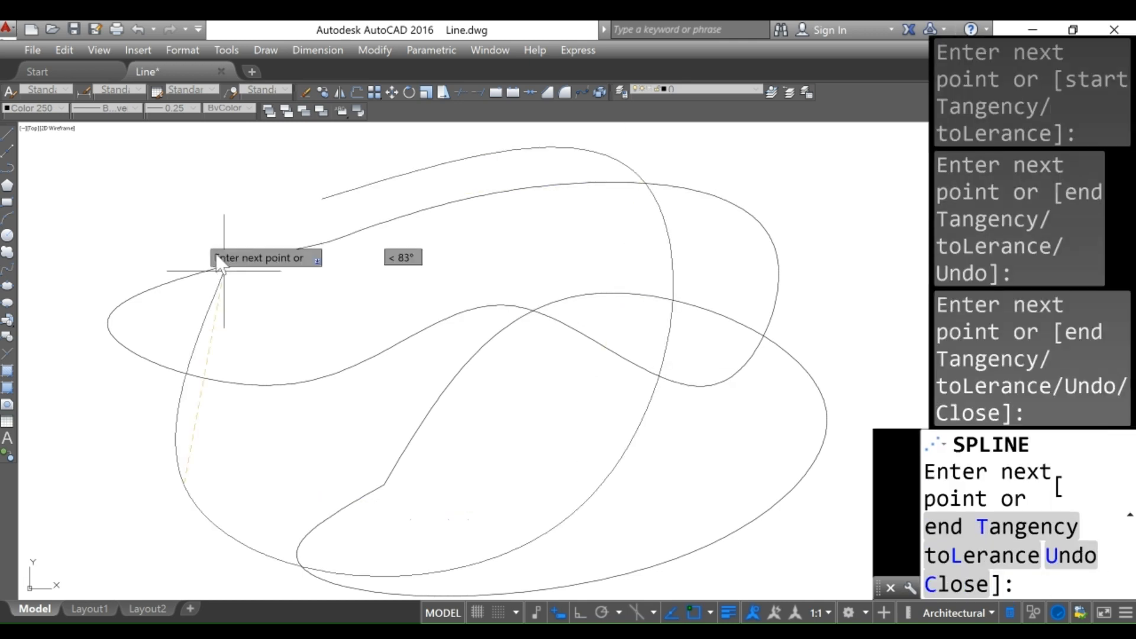
pyautogui.click(190, 230)
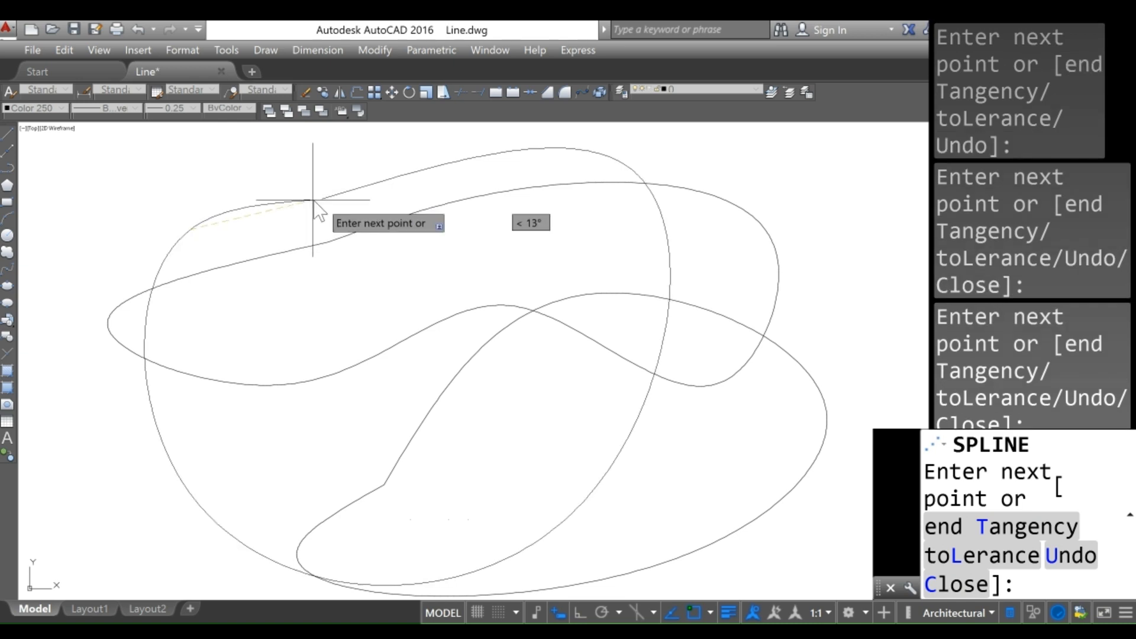
pyautogui.click(321, 199)
pyautogui.press('Return')
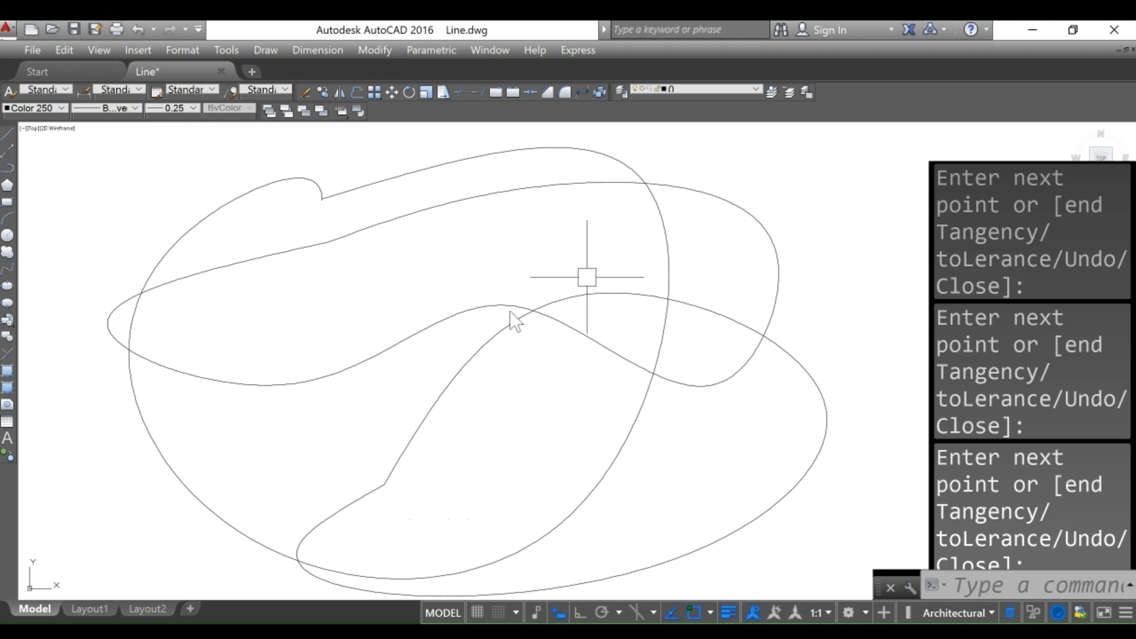
# Step: Select all the splines and the small objects among them with a crossing window and erase them
pyautogui.click(818, 172)
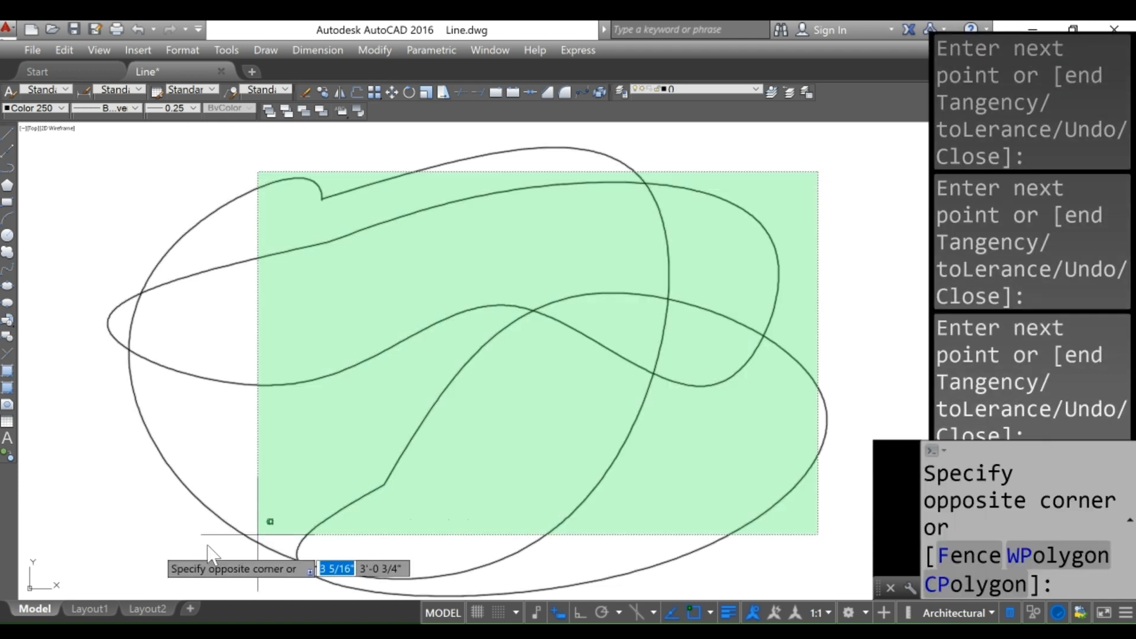
pyautogui.click(110, 546)
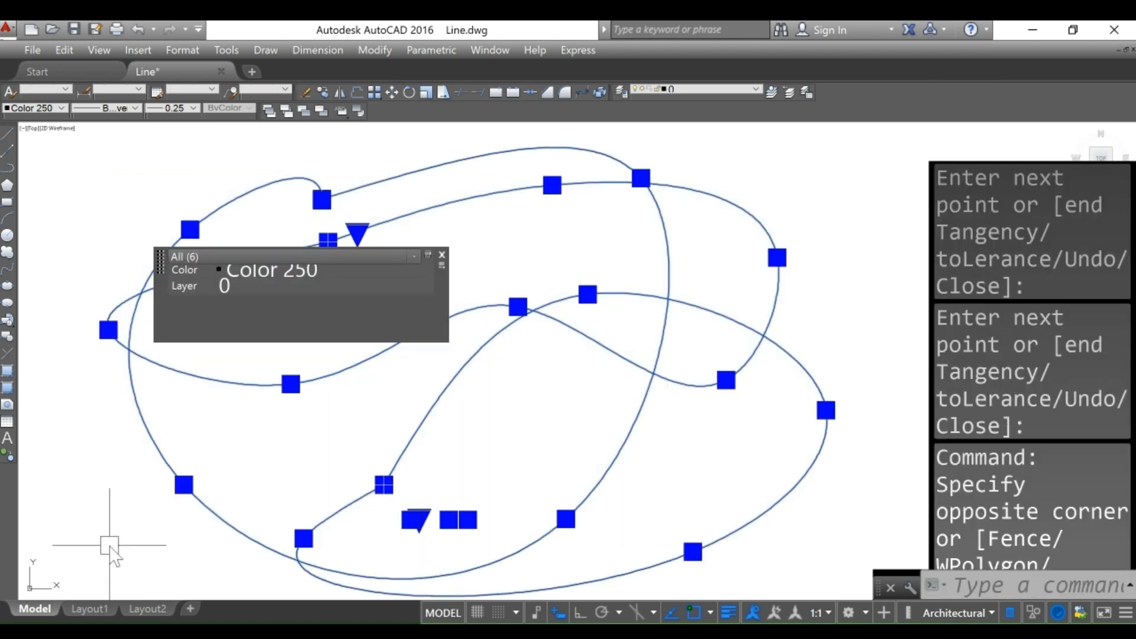
pyautogui.press('Delete')
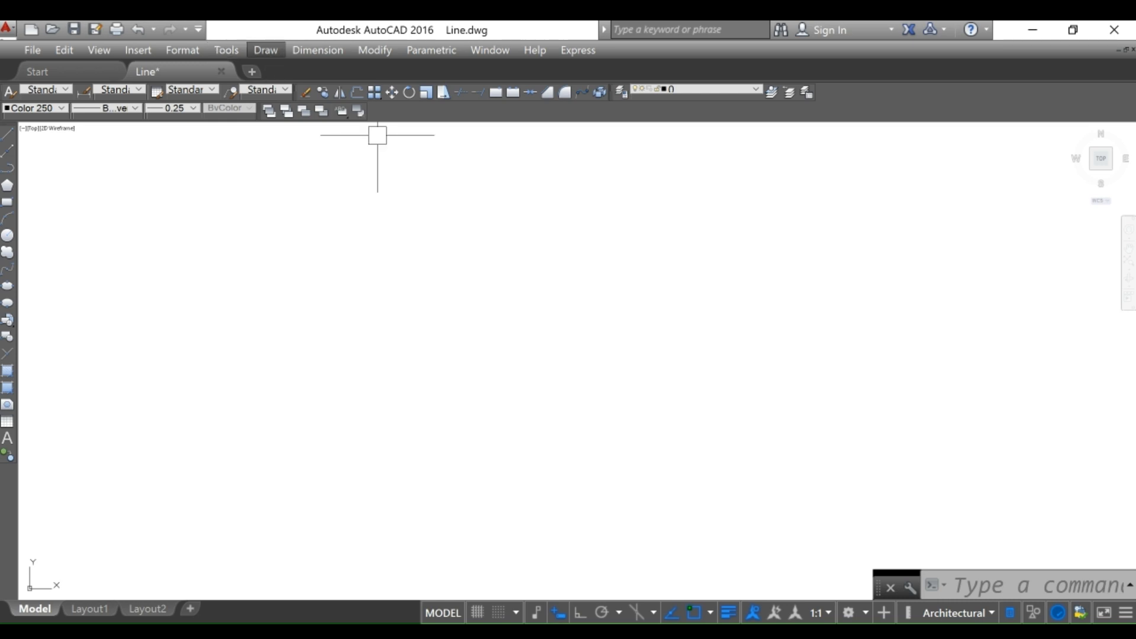
# Step: Draw a tilted ellipse with the Center method, picking its center, the axis endpoint to the lower right, and the other axis distance
pyautogui.moveTo(314, 295)
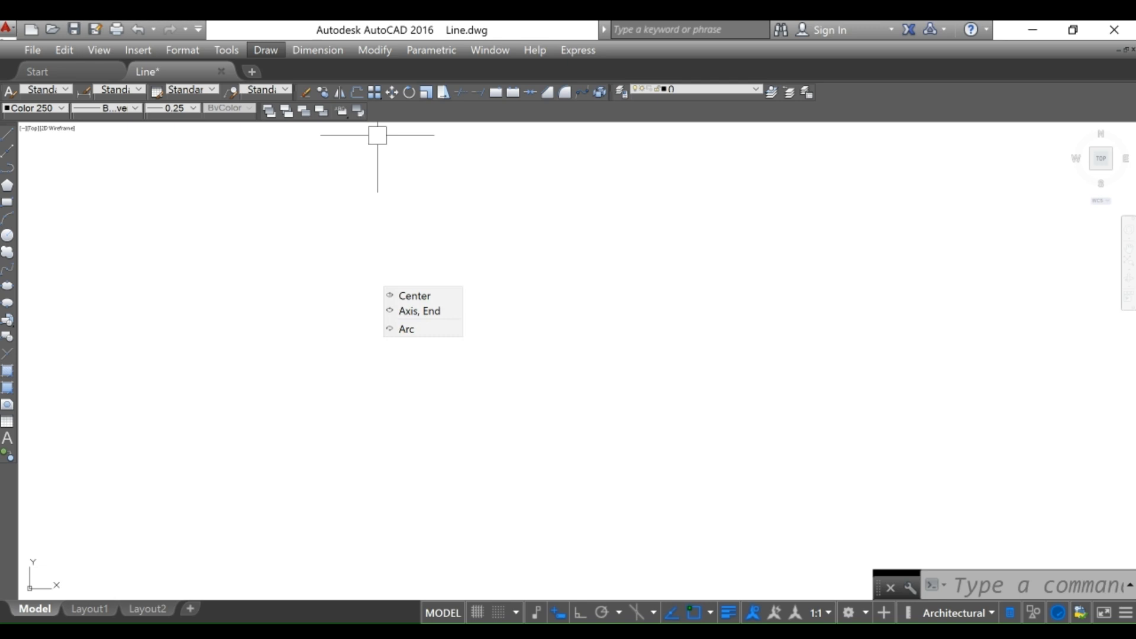
pyautogui.click(426, 297)
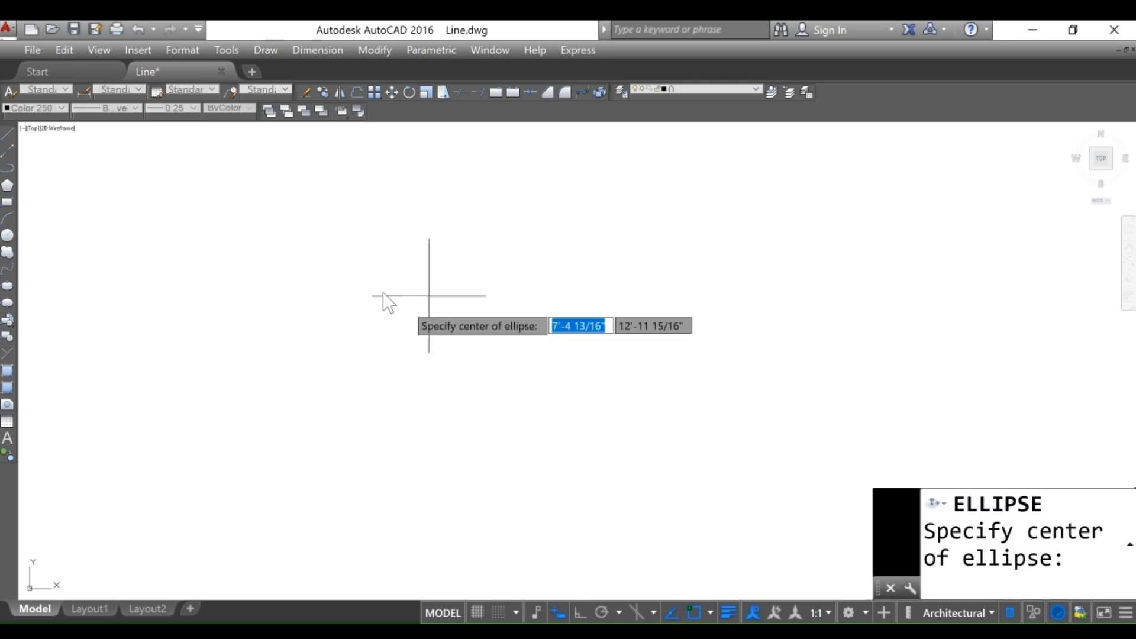
pyautogui.click(352, 217)
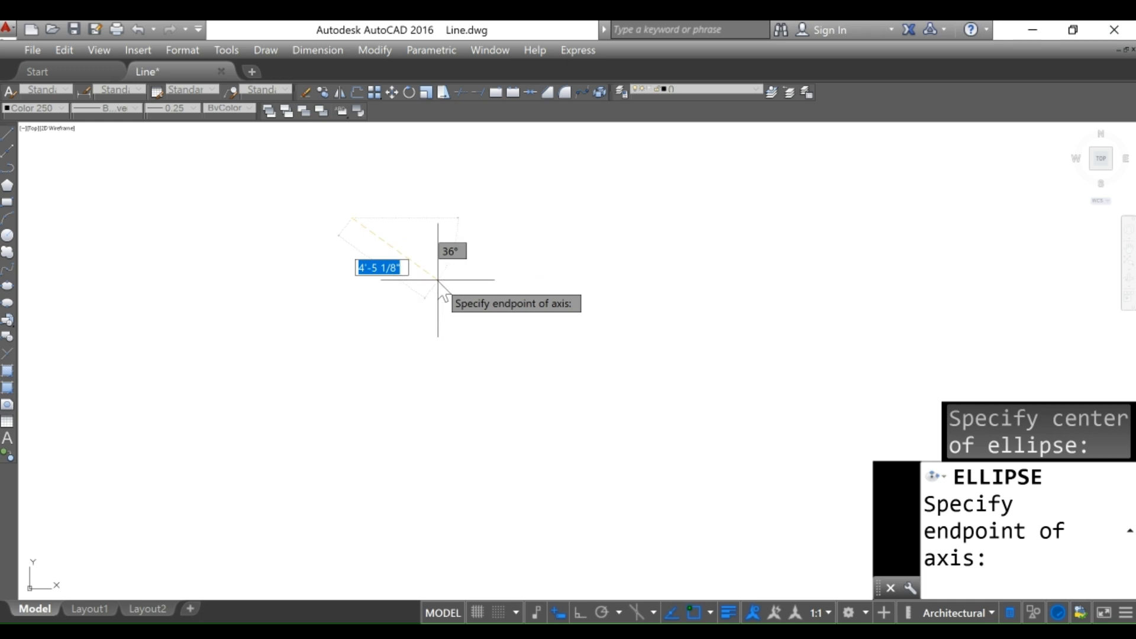
pyautogui.click(471, 273)
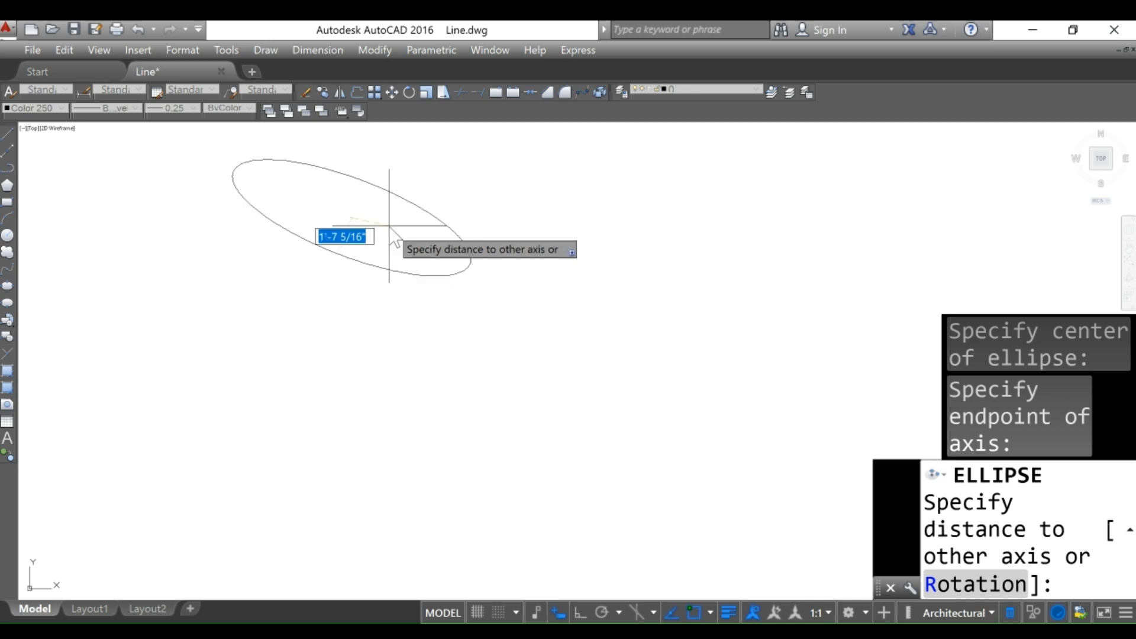
pyautogui.click(407, 229)
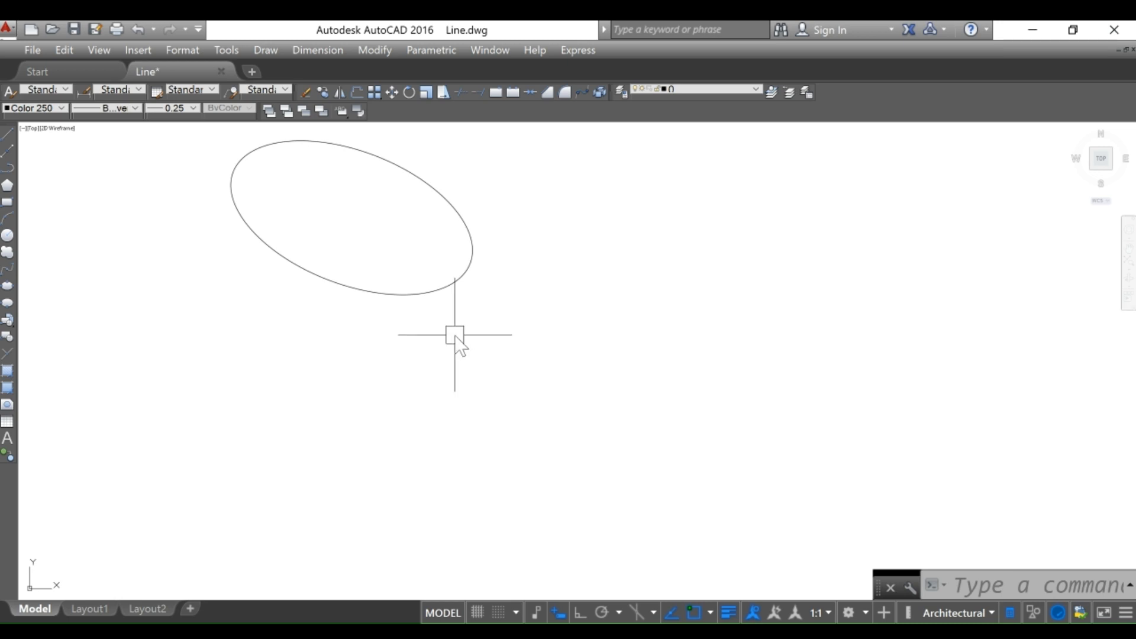
# Step: Draw a second, slender ellipse below the first by picking both ends of its long axis and the distance to the other axis
pyautogui.press('Escape')
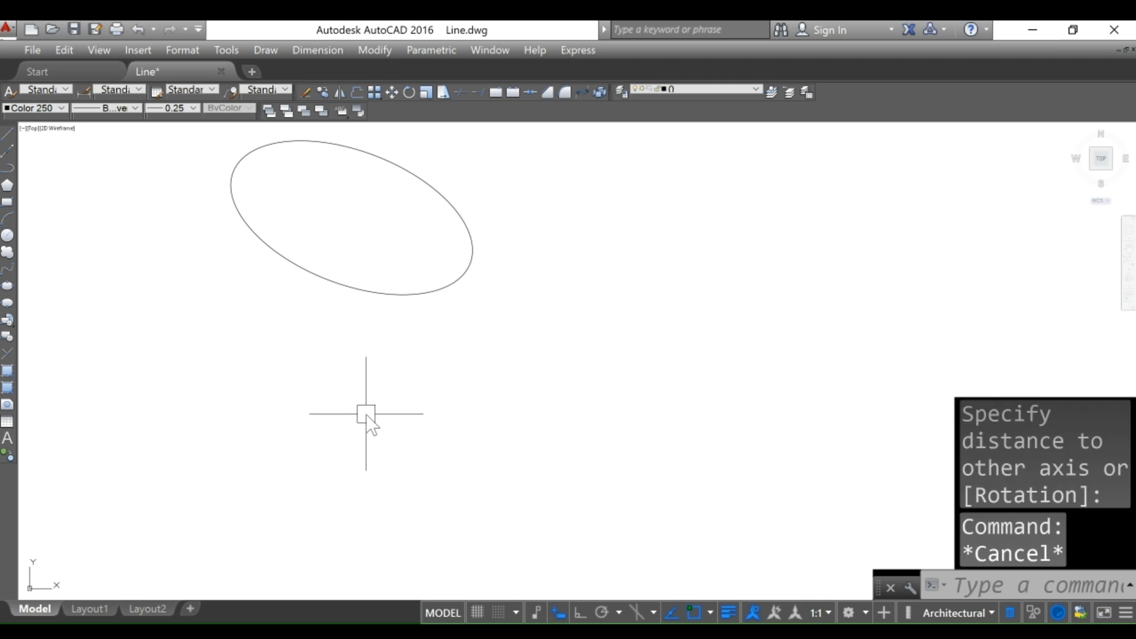
pyautogui.write('EL')
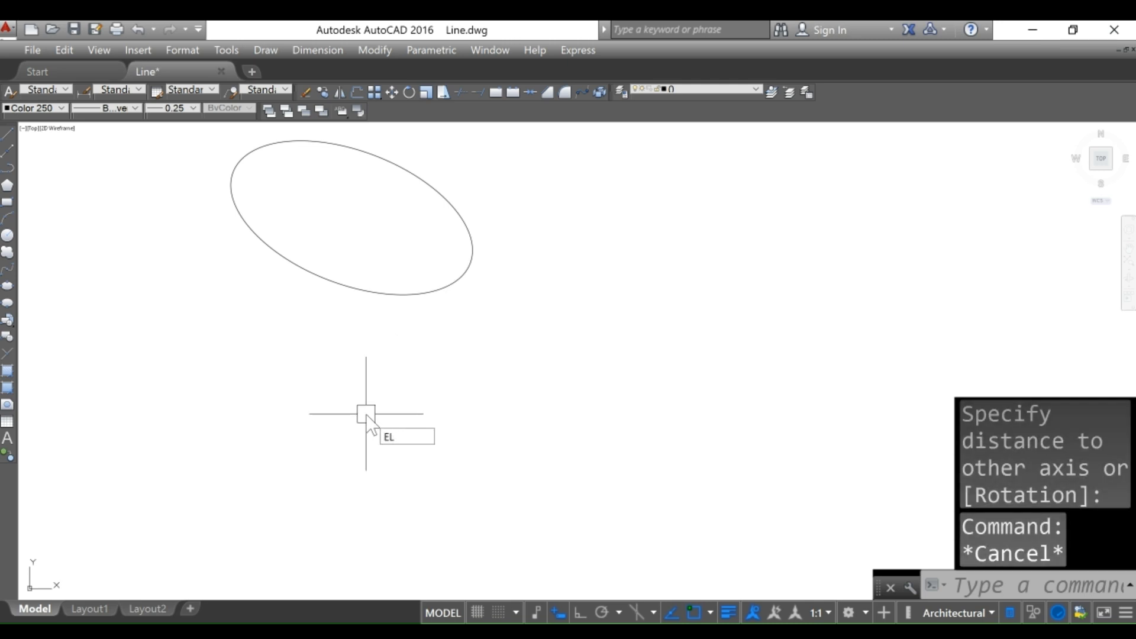
pyautogui.press('Return')
pyautogui.click(366, 386)
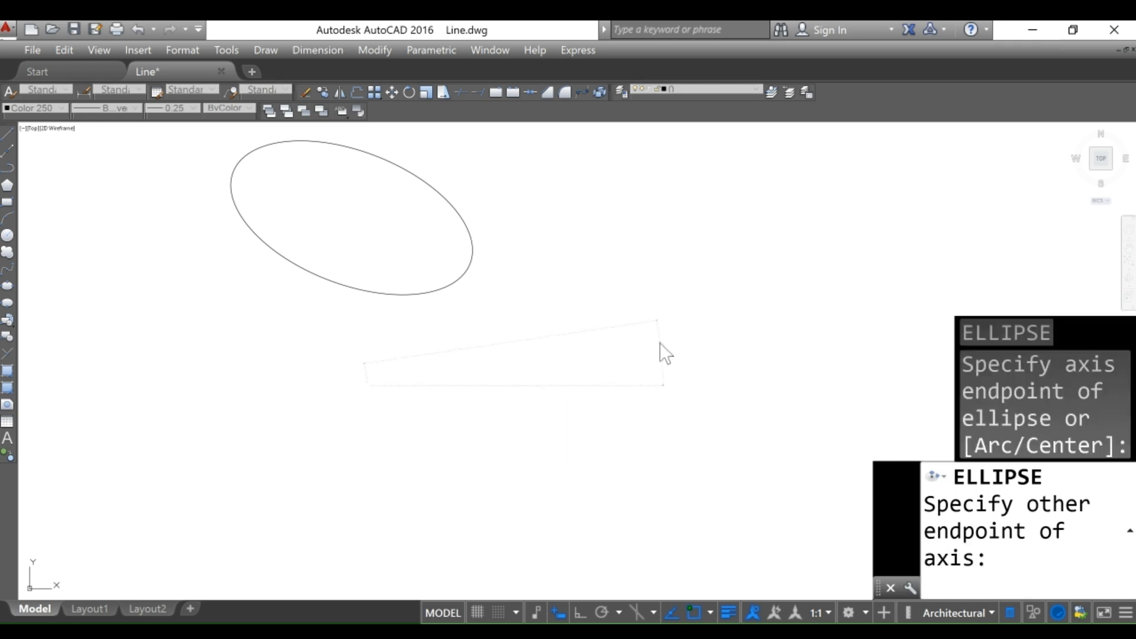
pyautogui.click(660, 343)
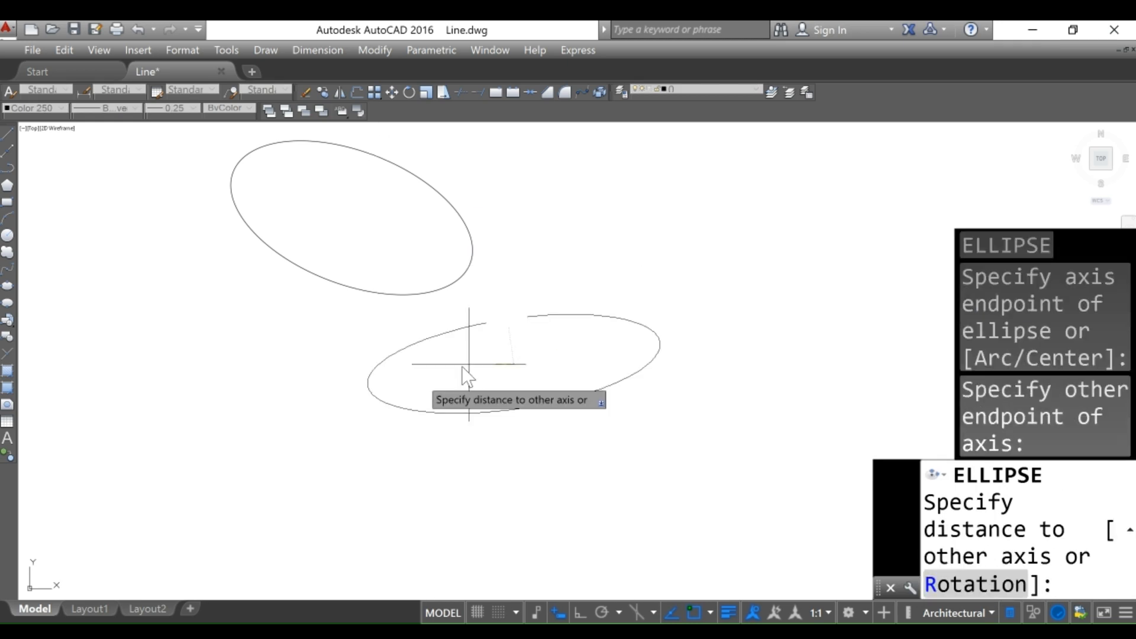
pyautogui.click(535, 359)
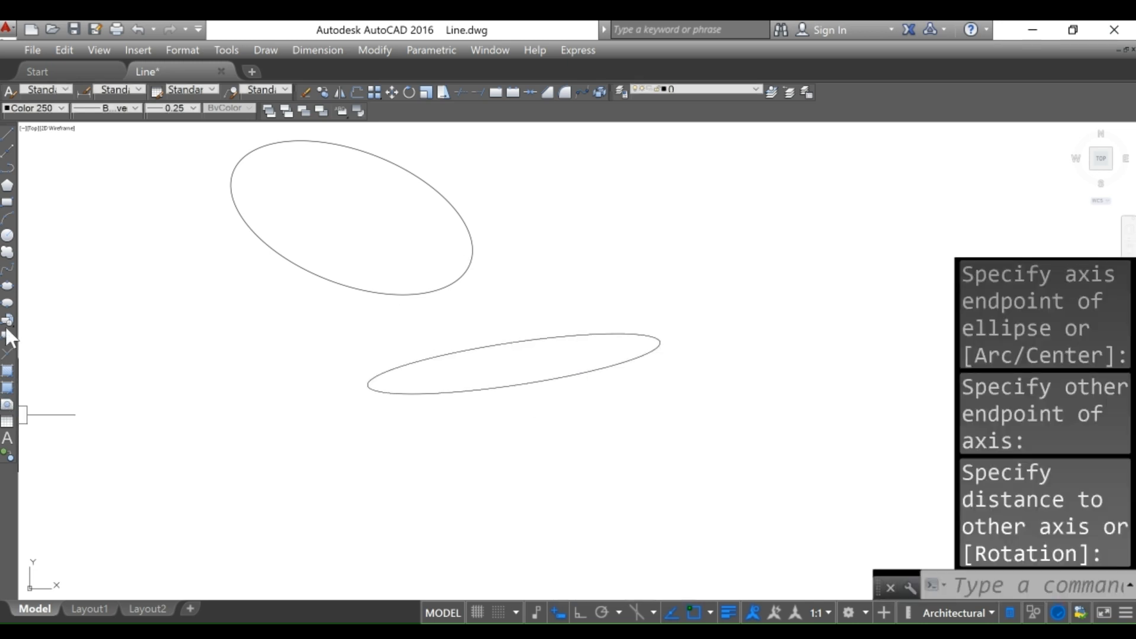
pyautogui.click(8, 288)
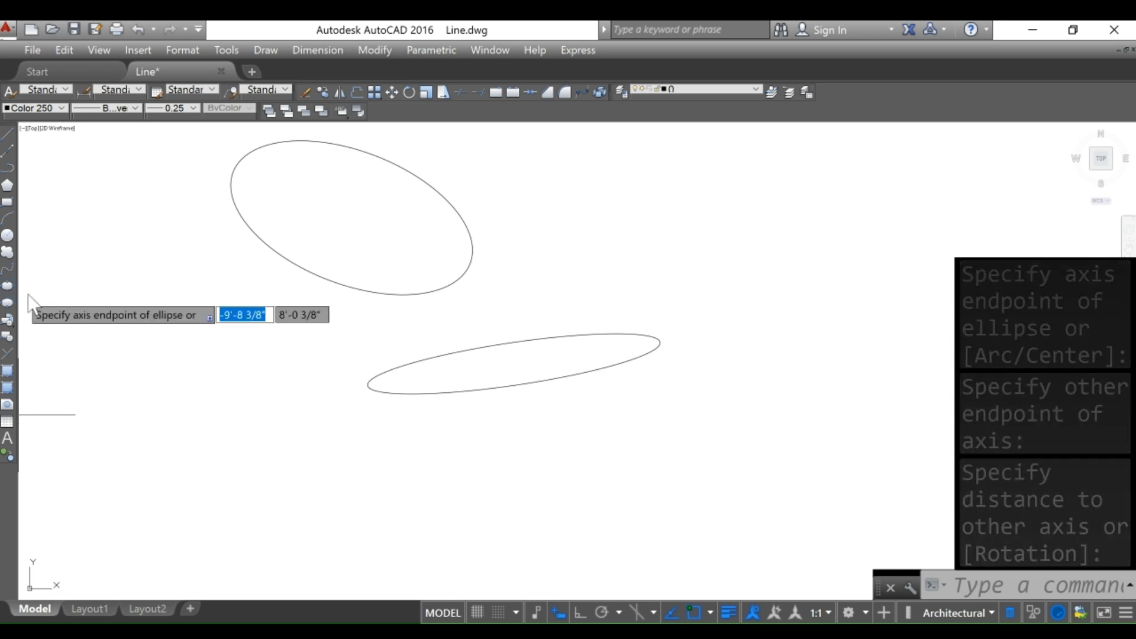
pyautogui.click(111, 290)
pyautogui.click(280, 426)
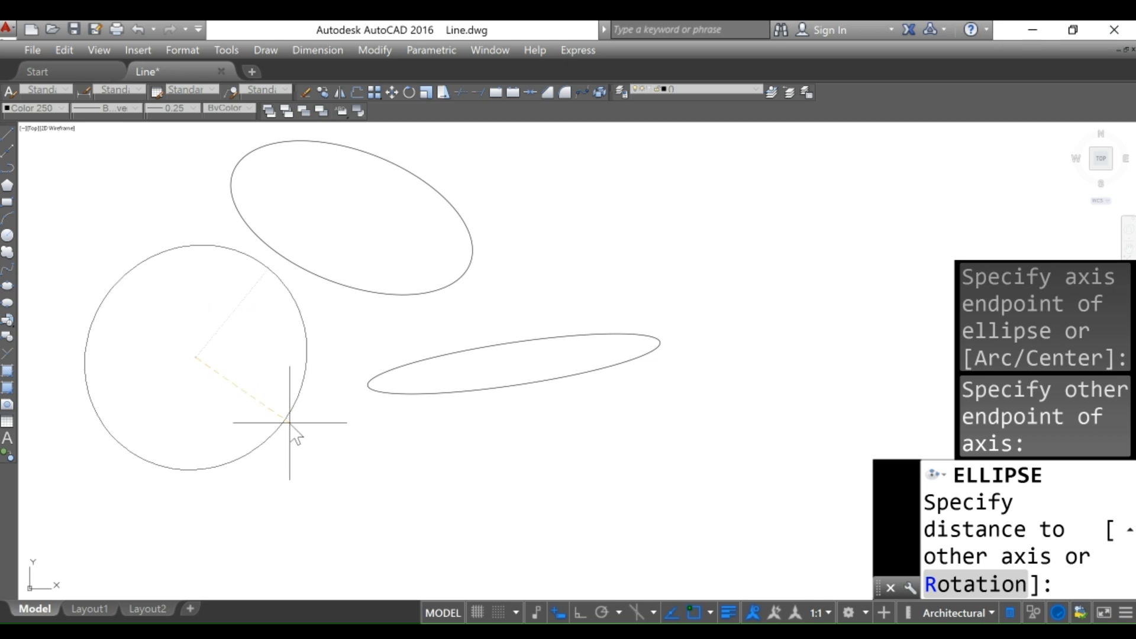
pyautogui.press('Escape')
# Step: Select both ellipses with a crossing window and erase them
pyautogui.click(843, 188)
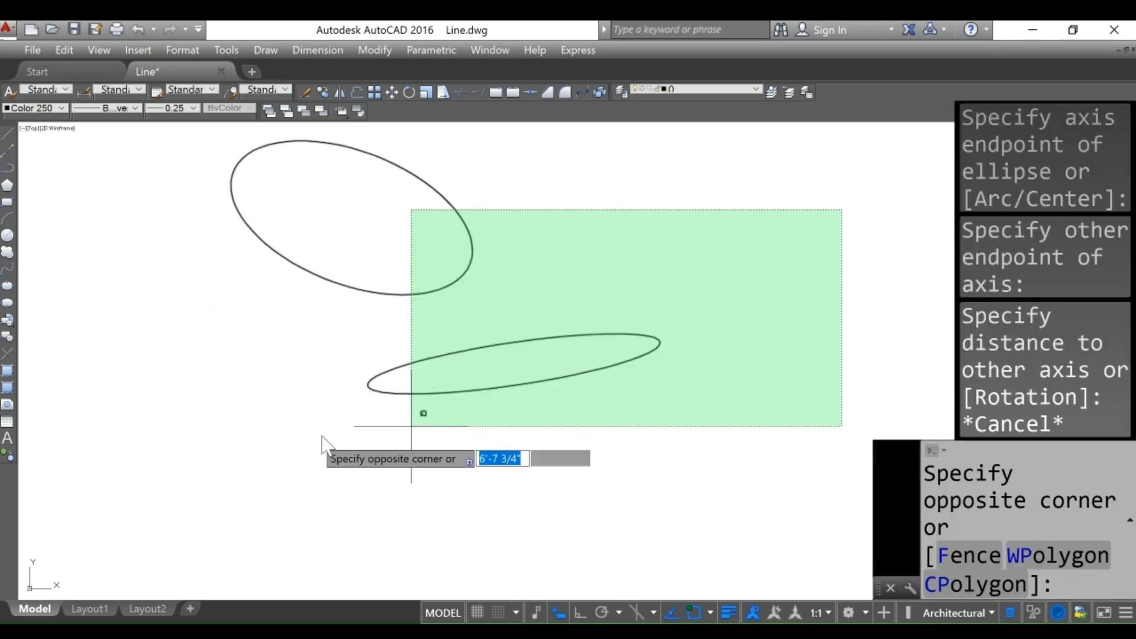
pyautogui.click(313, 436)
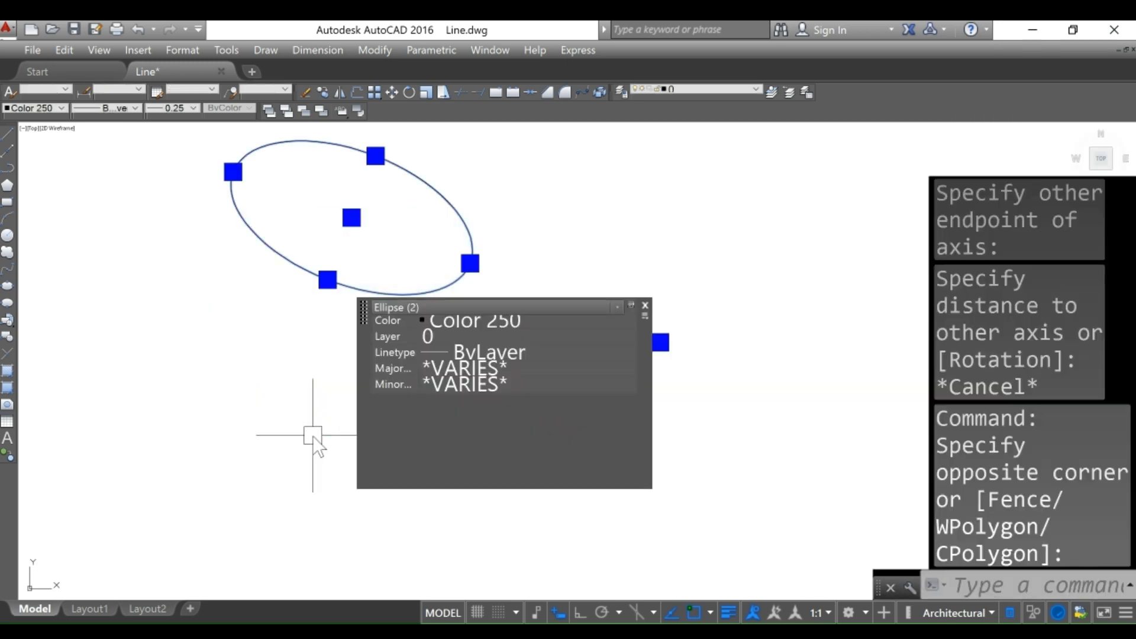
pyautogui.press('Delete')
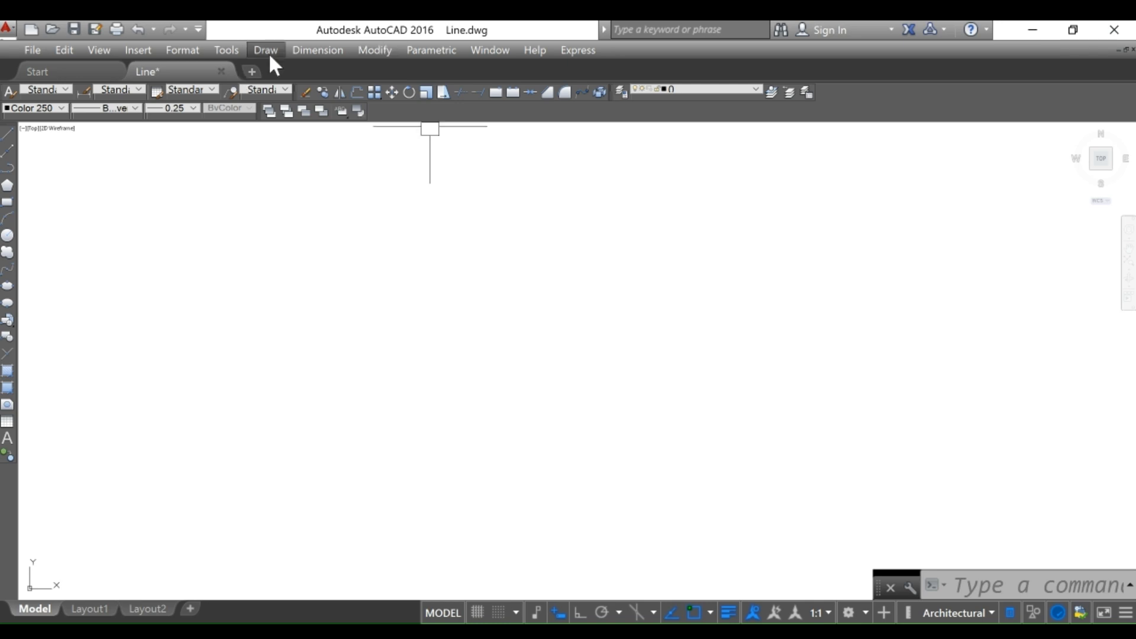
# Step: Place a single point in the upper middle part of the empty drawing area
pyautogui.moveTo(314, 348)
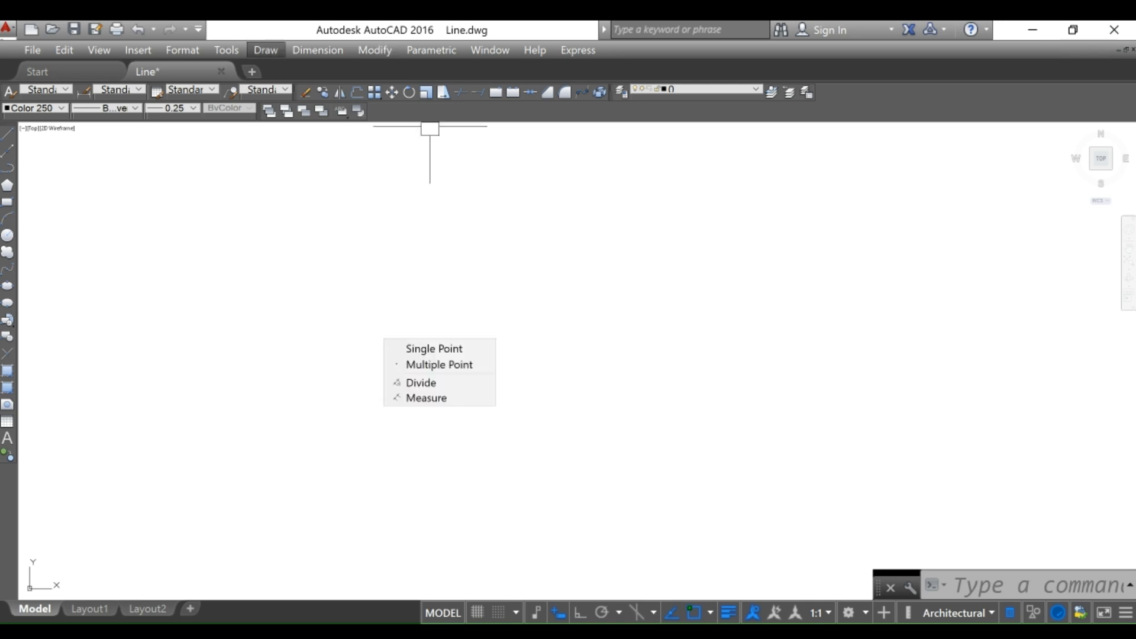
pyautogui.click(409, 364)
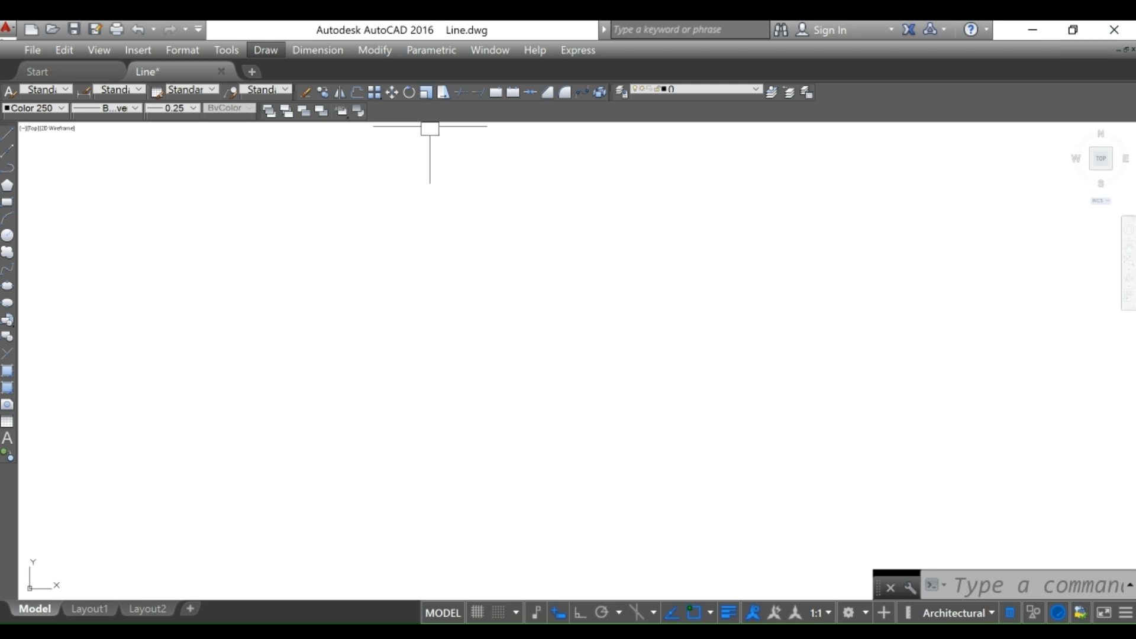
pyautogui.moveTo(320, 344)
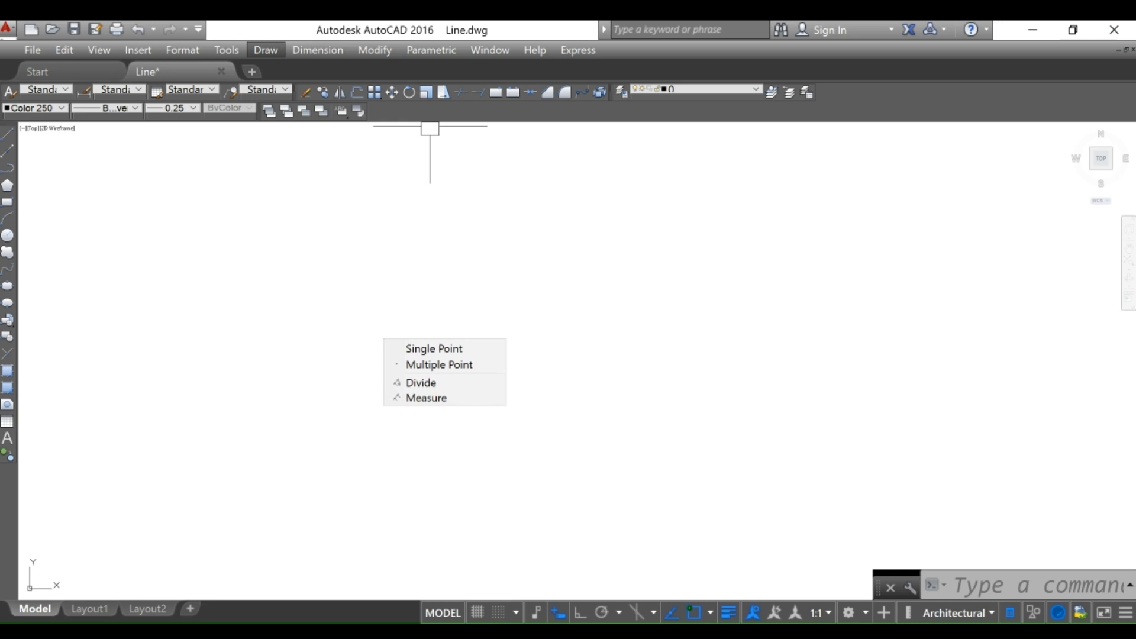
pyautogui.click(460, 348)
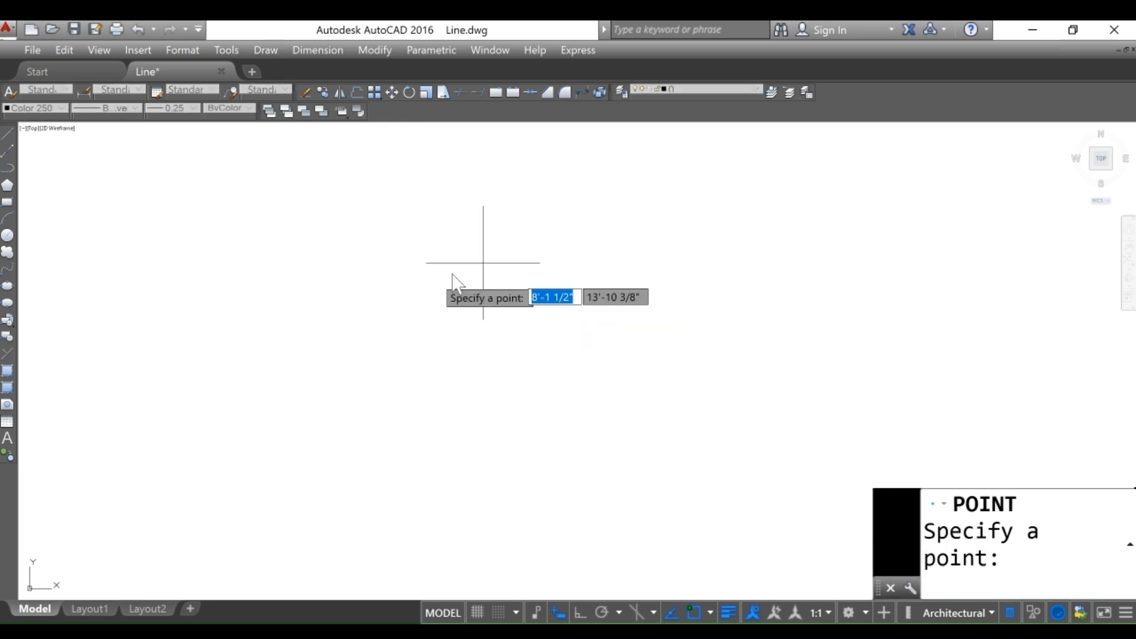
pyautogui.click(408, 246)
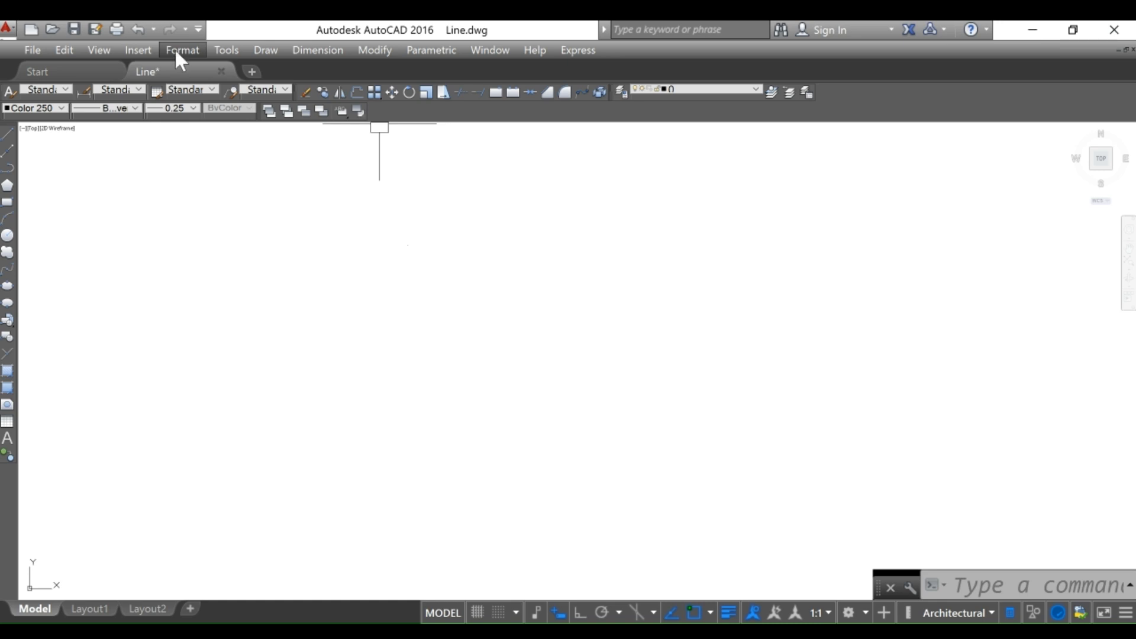
# Step: Set the point style to the circle with an X through it
pyautogui.click(217, 275)
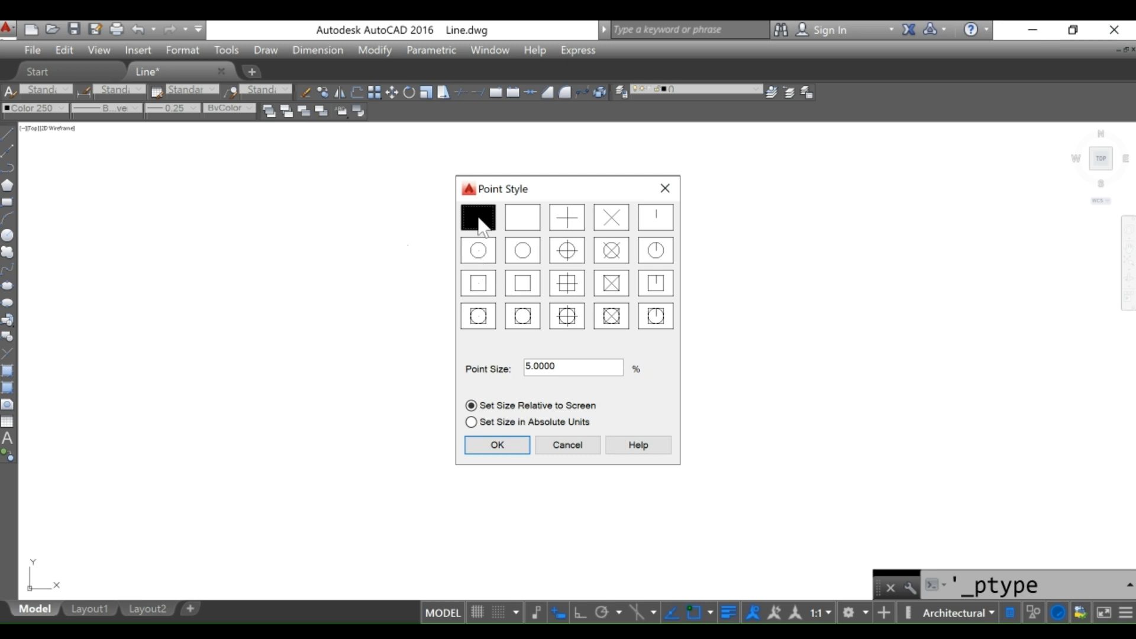
pyautogui.moveTo(521, 189); pyautogui.dragTo(680, 189)
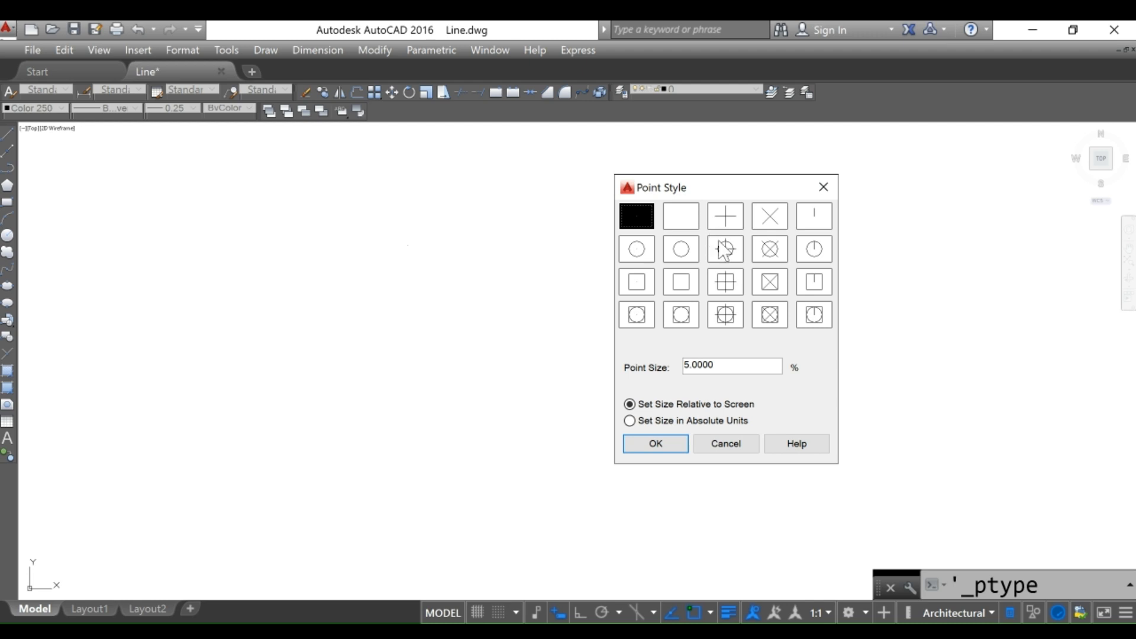
pyautogui.click(770, 249)
pyautogui.click(672, 444)
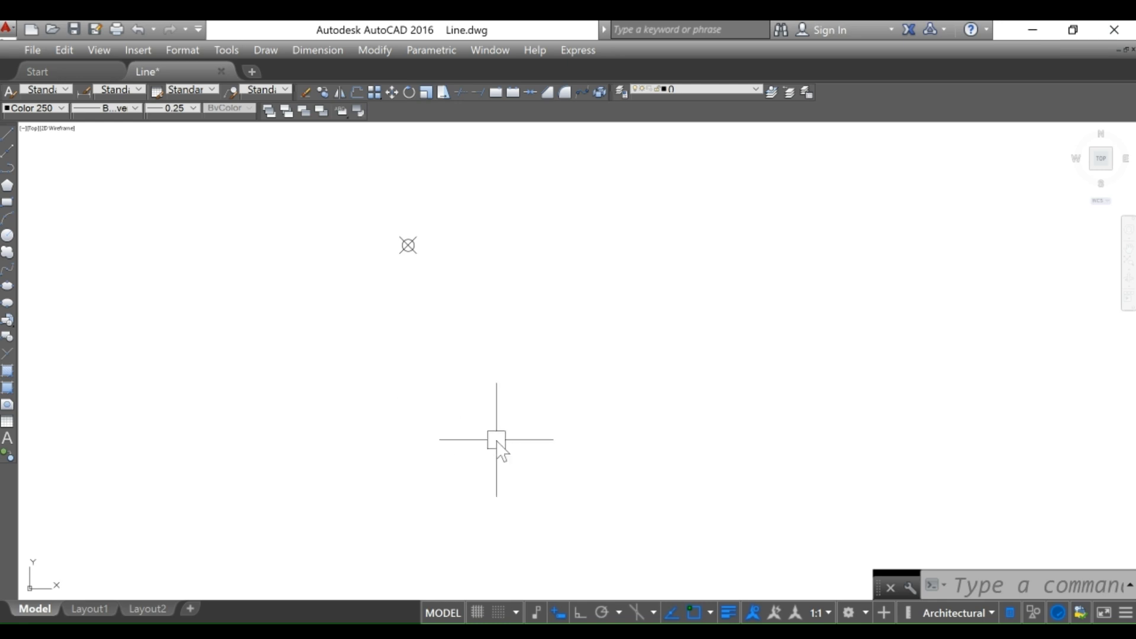
# Step: Select the single point with a crossing window and erase it
pyautogui.click(444, 228)
pyautogui.click(380, 287)
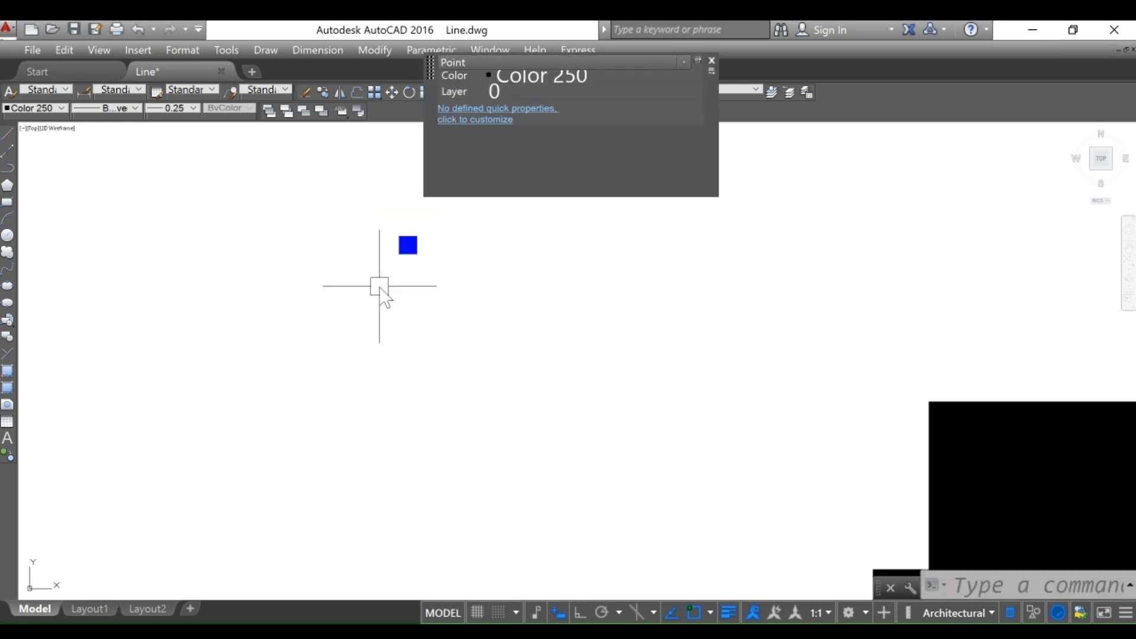
pyautogui.press('Delete')
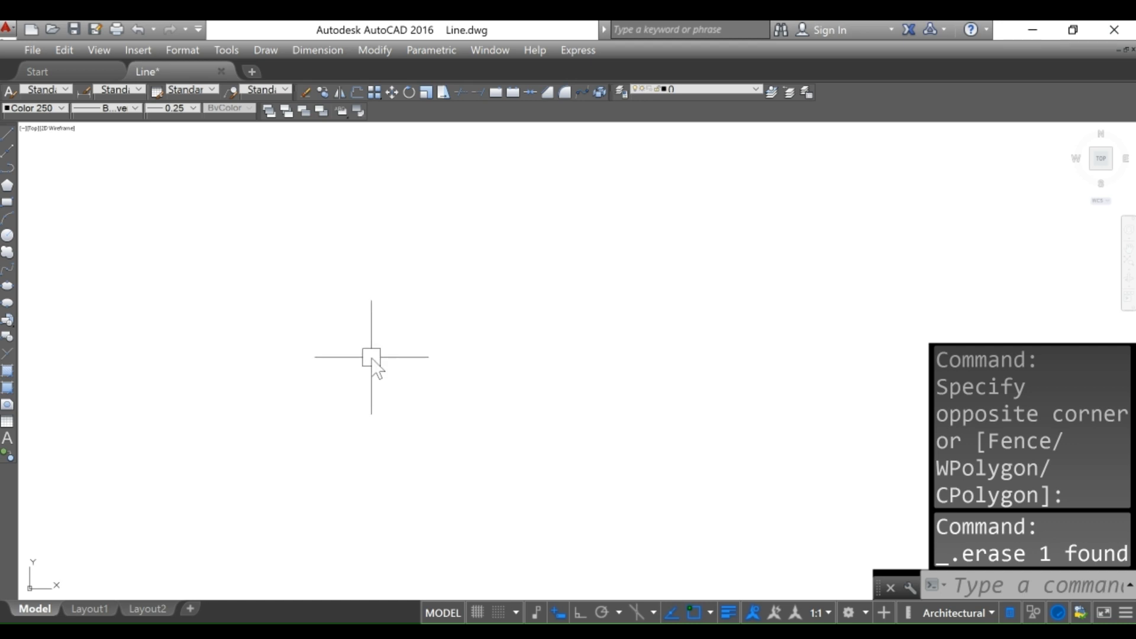
# Step: Draw a horizontal line 16' long to the right across the middle of the drawing area, with Ortho on
pyautogui.write('l')
pyautogui.press('Return')
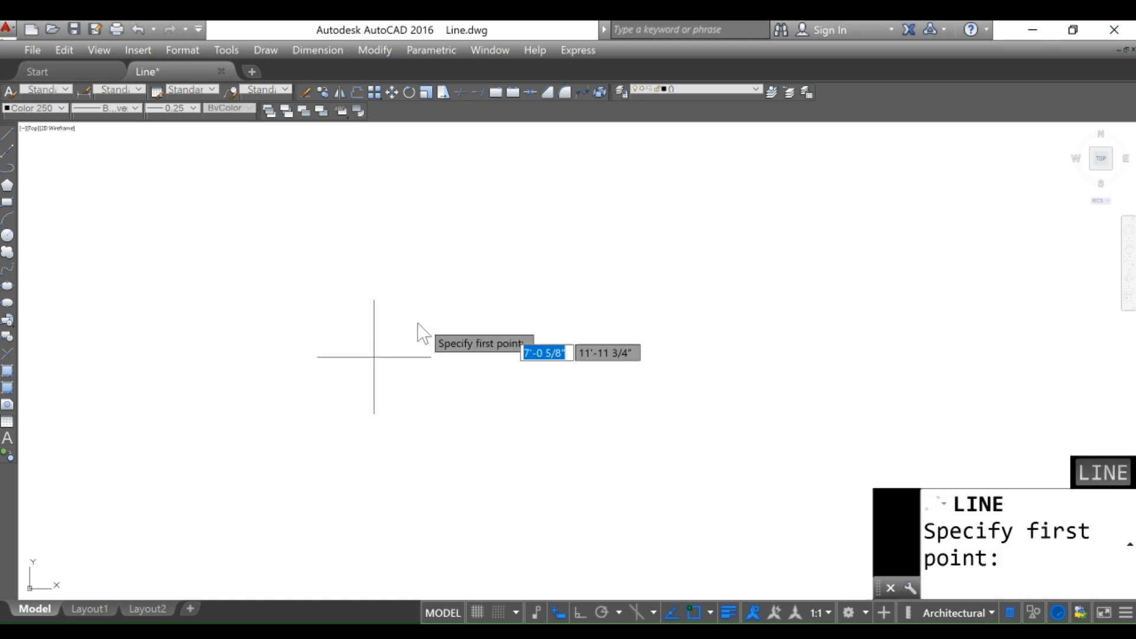
pyautogui.click(342, 326)
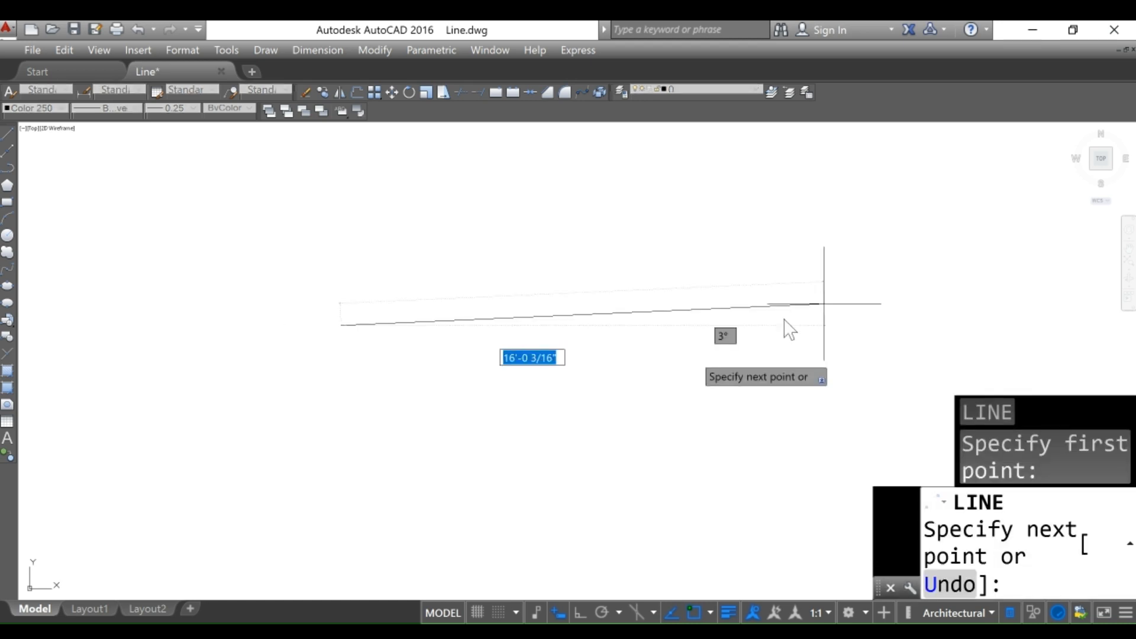
pyautogui.press('F8')
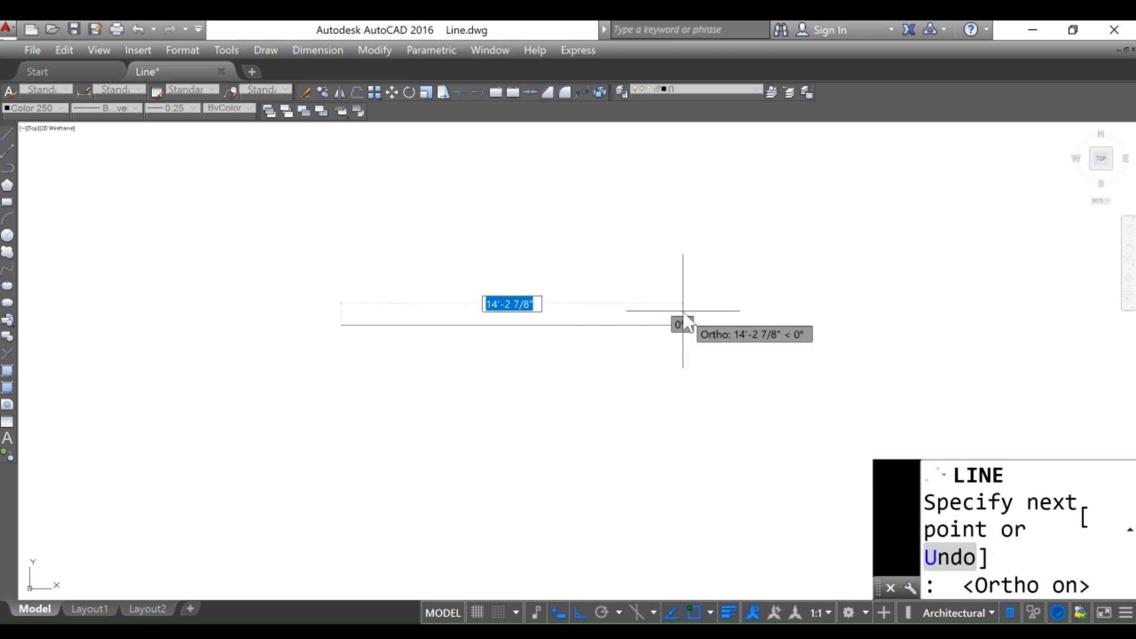
pyautogui.write("16'")
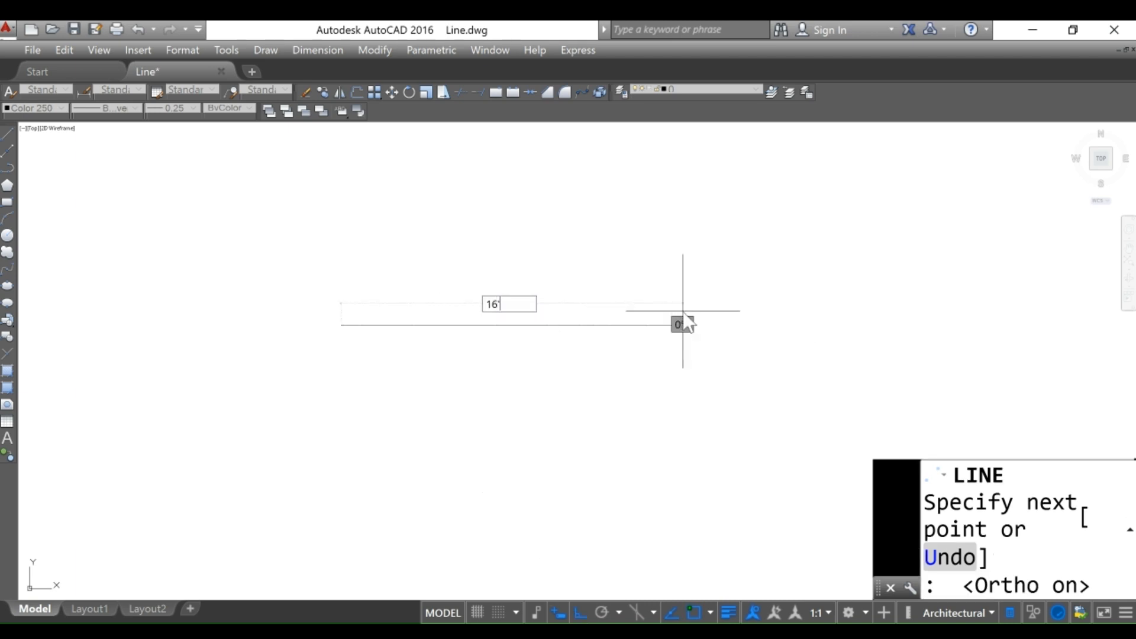
pyautogui.press('Return')
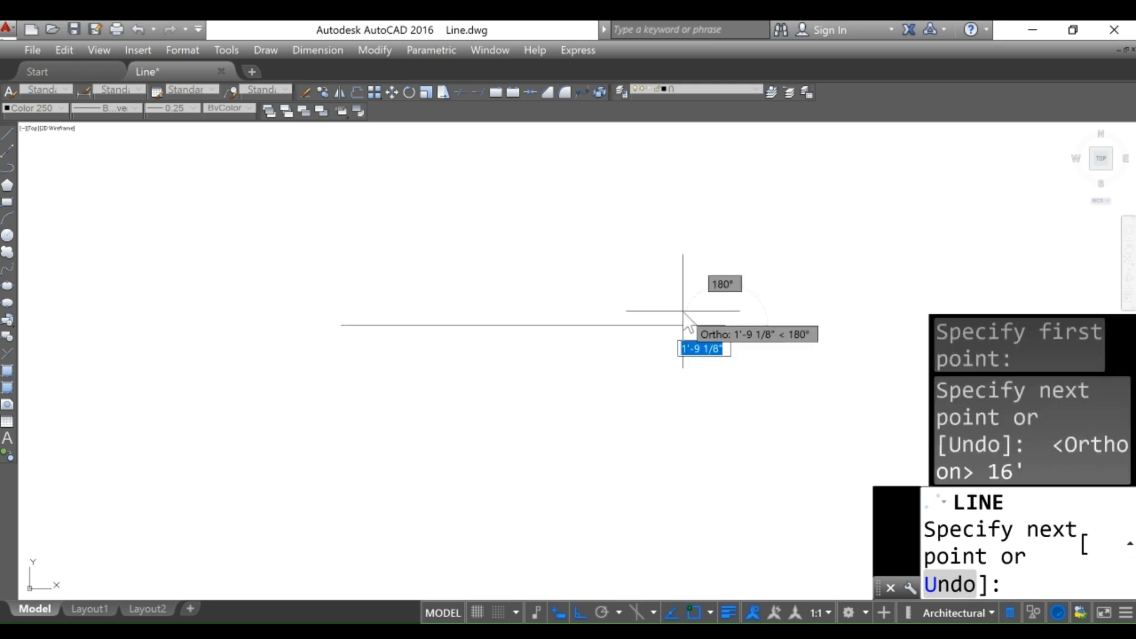
pyautogui.press('Escape')
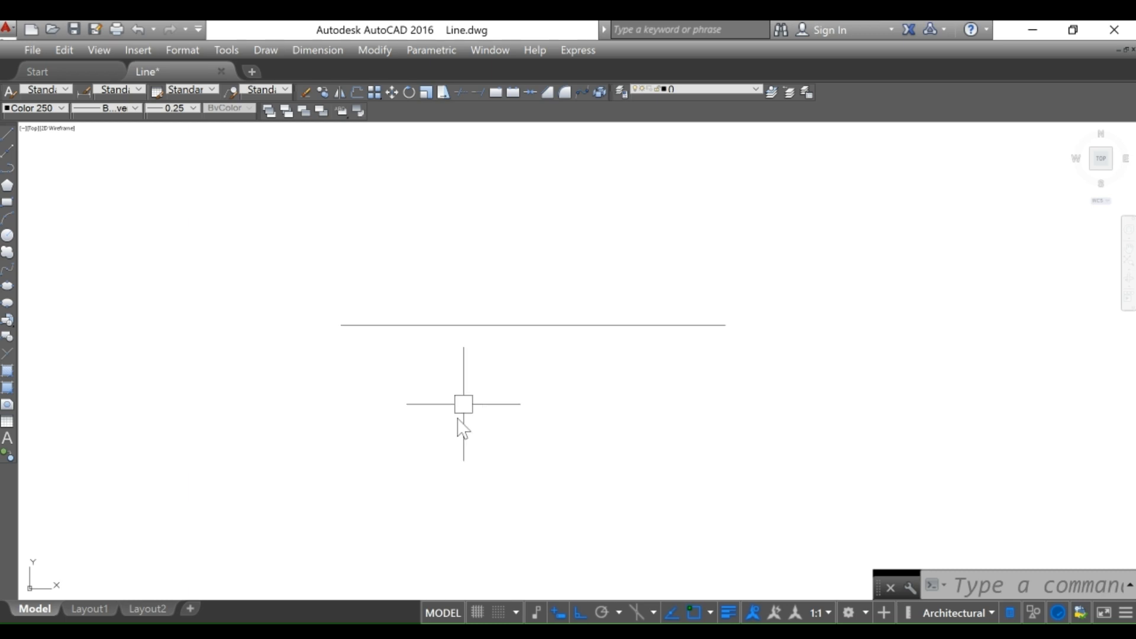
# Step: Divide the horizontal line into 8 equal segments with the Divide command
pyautogui.click(510, 325)
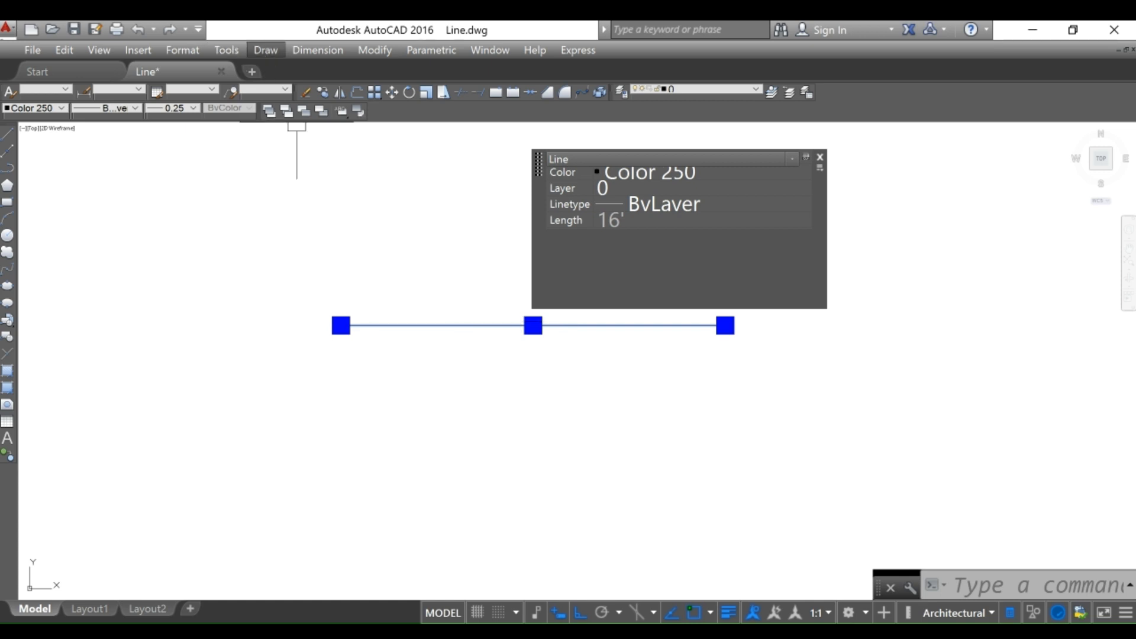
pyautogui.moveTo(320, 348)
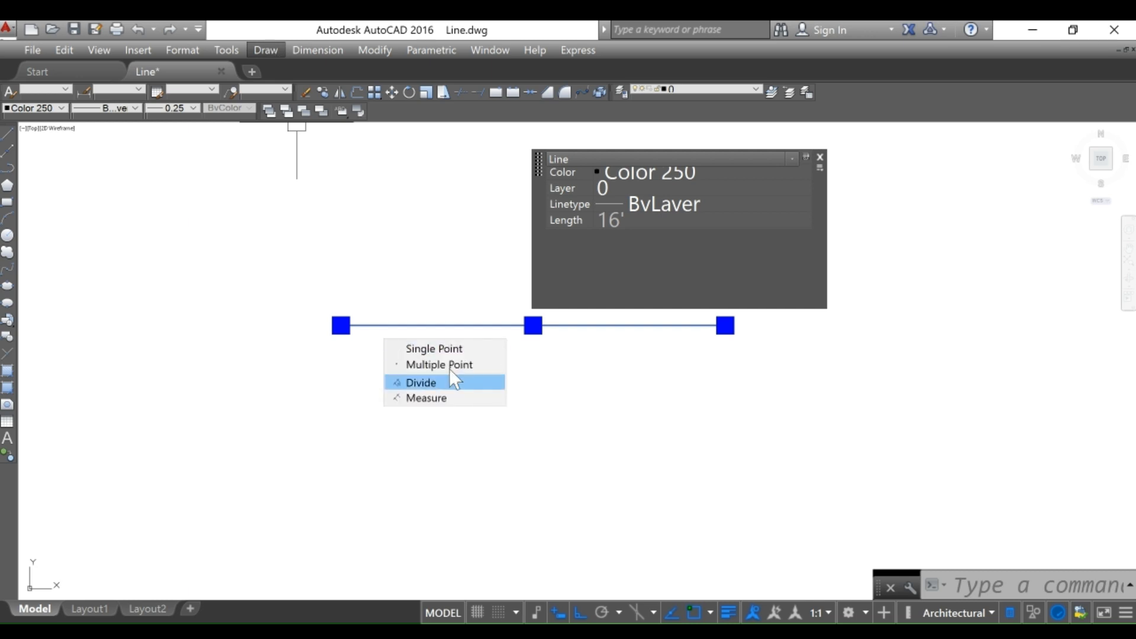
pyautogui.click(445, 384)
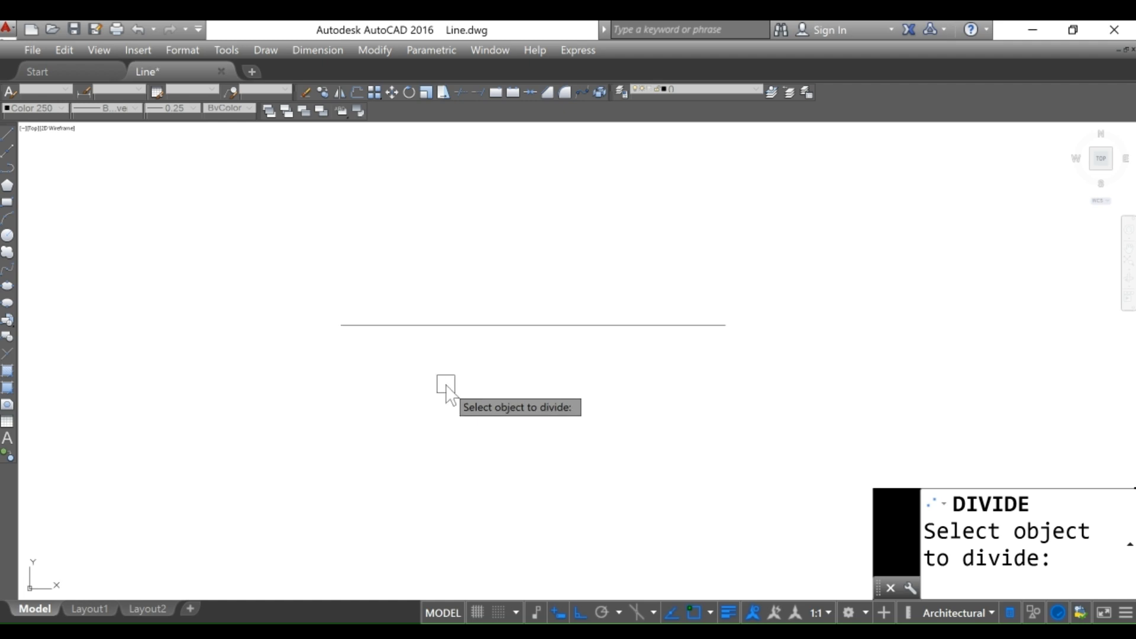
pyautogui.click(466, 324)
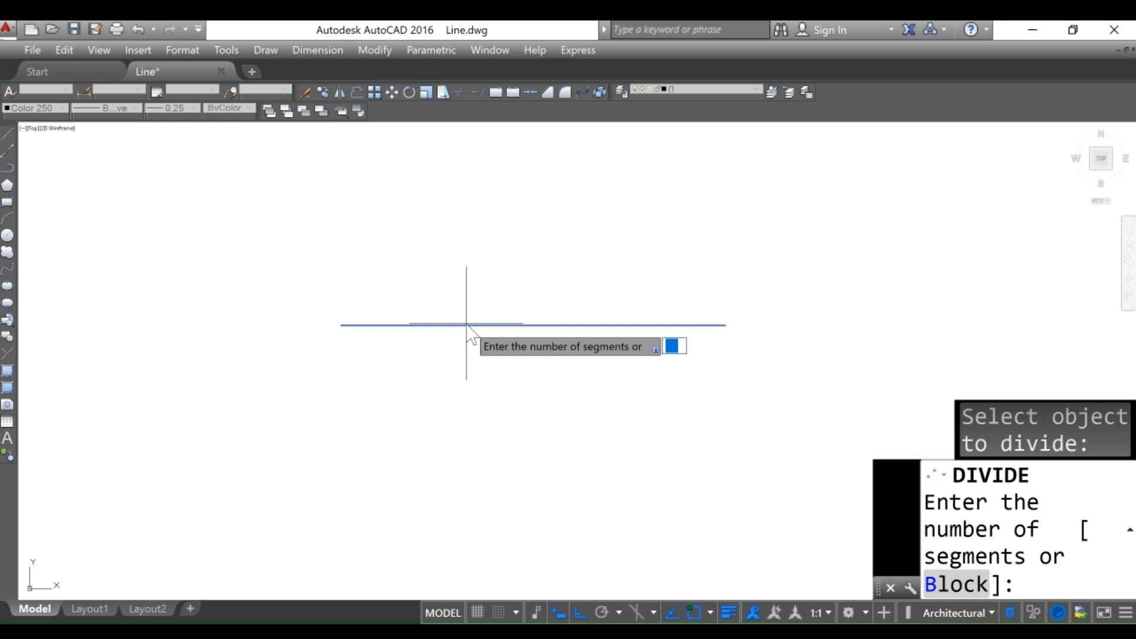
pyautogui.write('8')
pyautogui.press('Return')
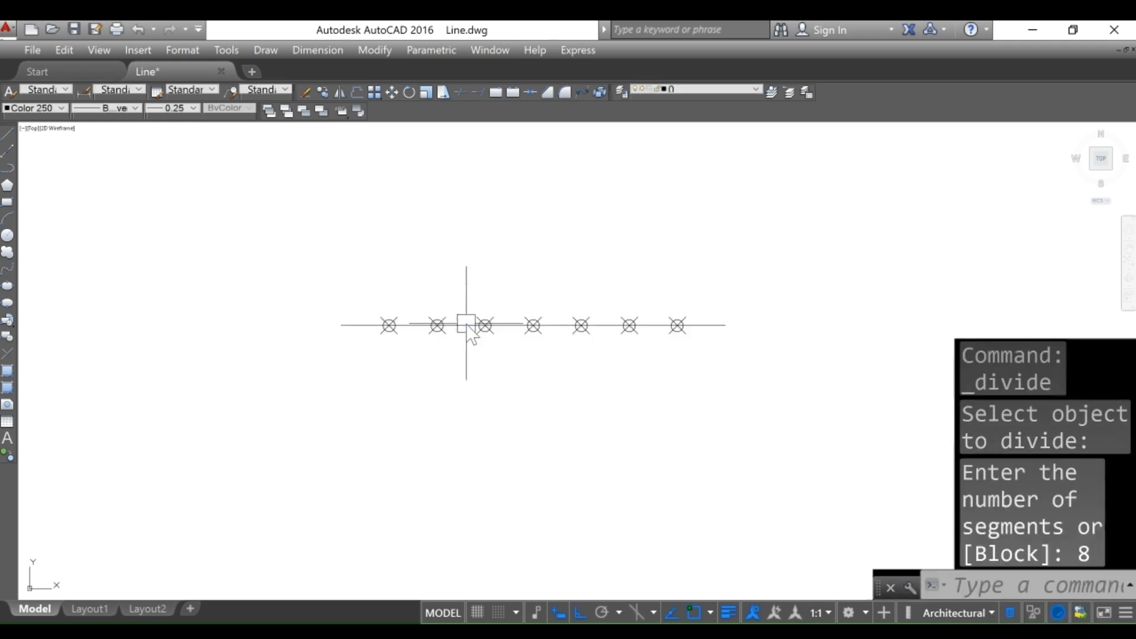
# Step: Examine the division points along the line and select the line to view its properties
pyautogui.scroll(4, 490, 324)
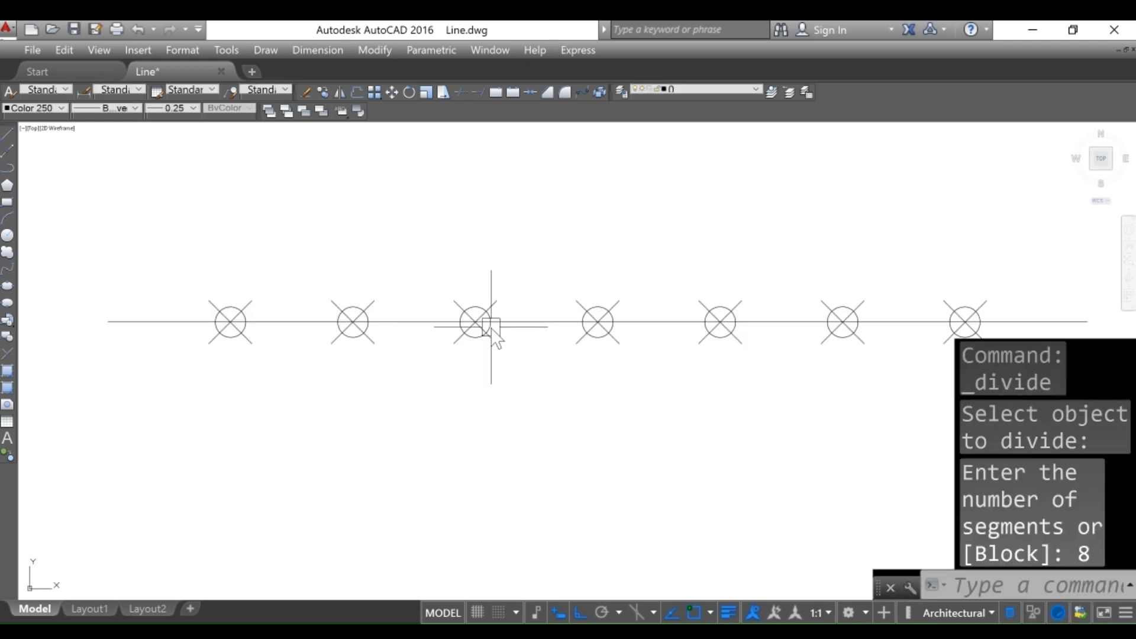
pyautogui.scroll(-2, 140, 381)
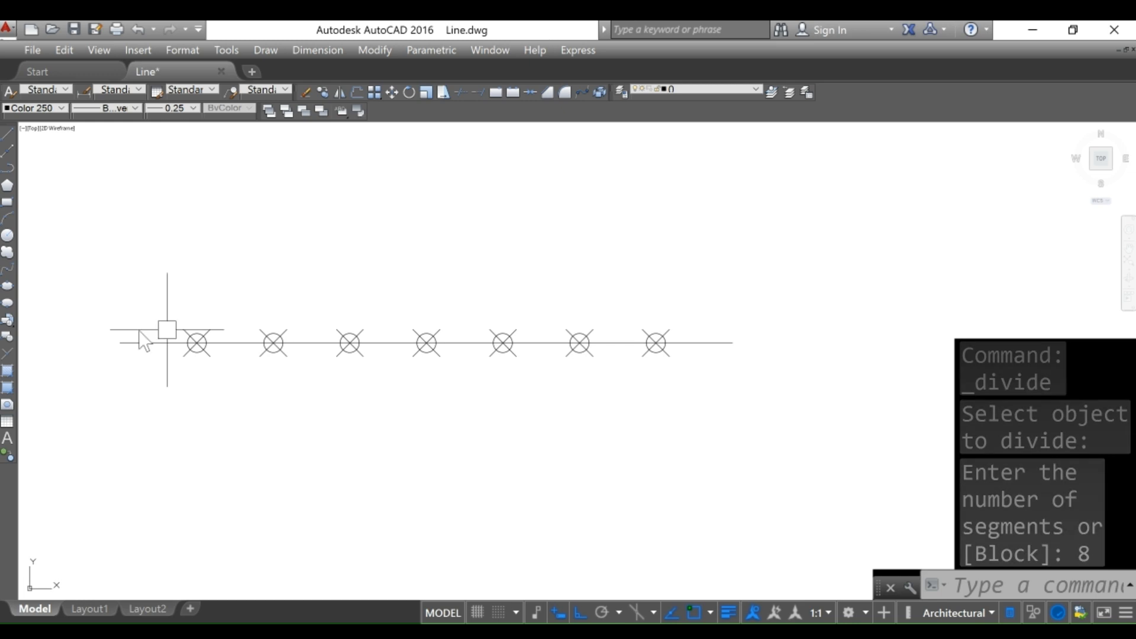
pyautogui.scroll(2, 156, 309)
pyautogui.scroll(-2, 236, 310)
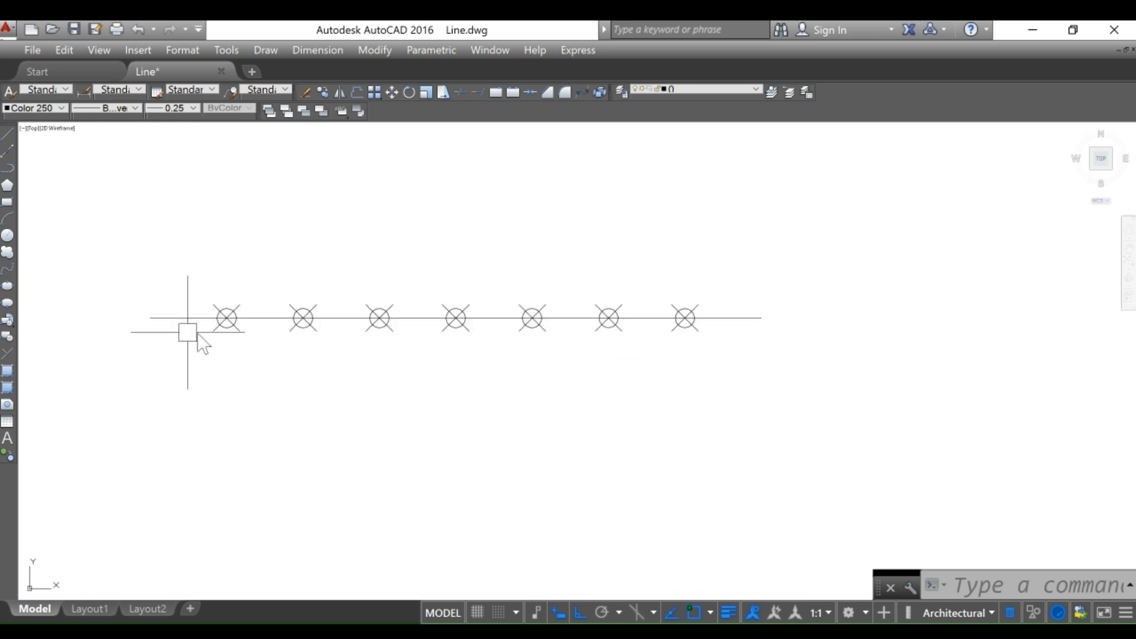
pyautogui.click(172, 318)
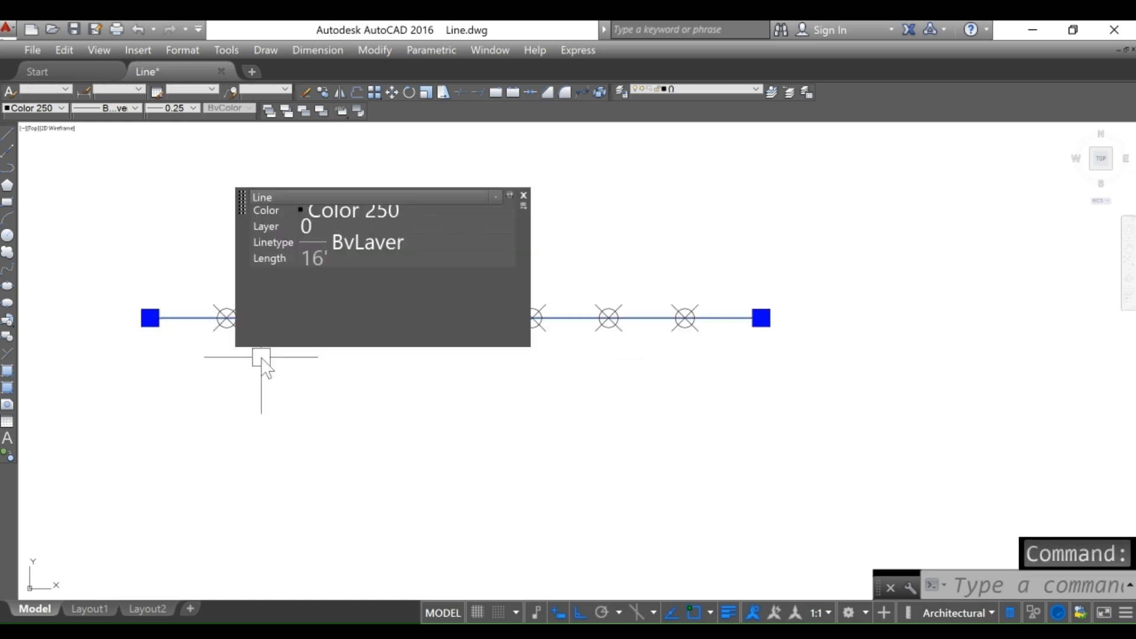
# Step: Deselect the line and place a single point below it, between the second and third division points
pyautogui.press('Escape')
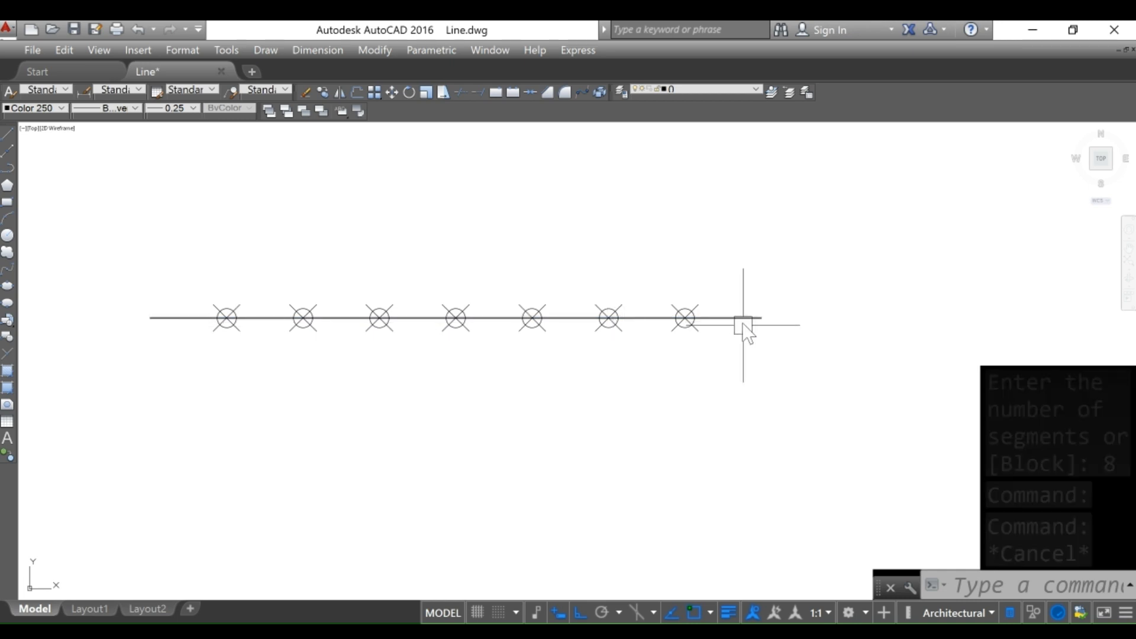
pyautogui.scroll(-2, 708, 374)
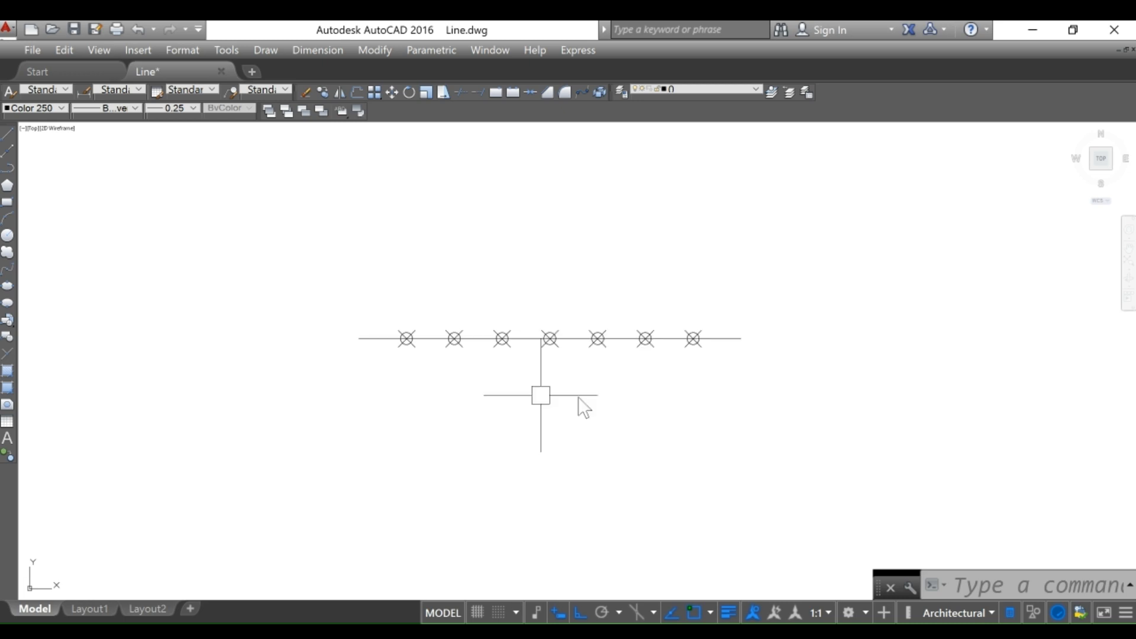
pyautogui.scroll(2, 477, 357)
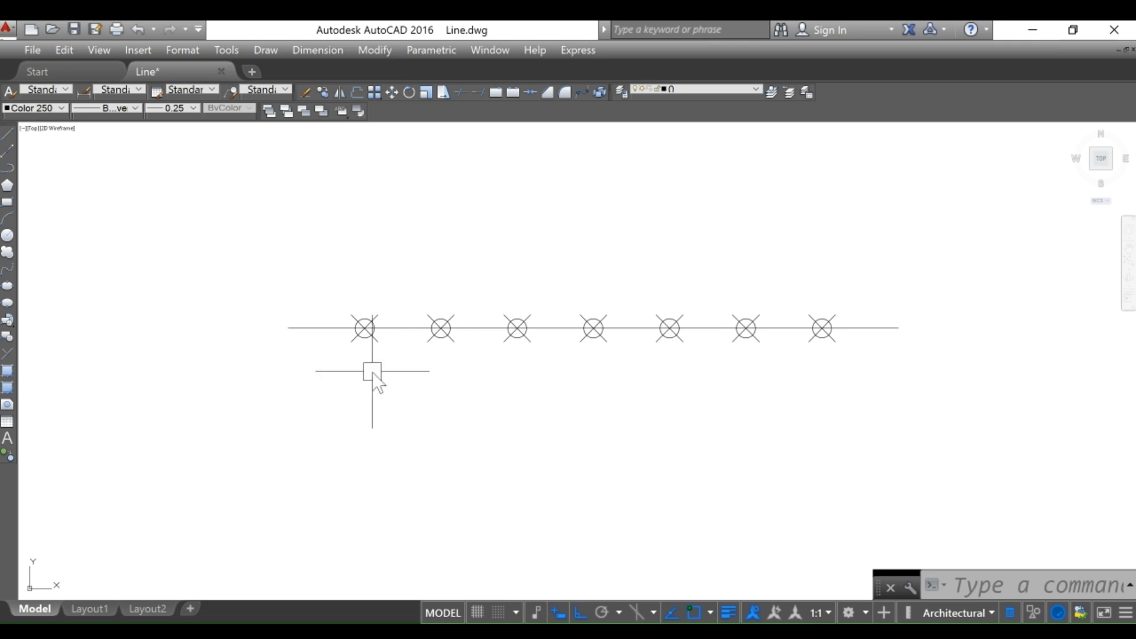
pyautogui.scroll(2, 639, 385)
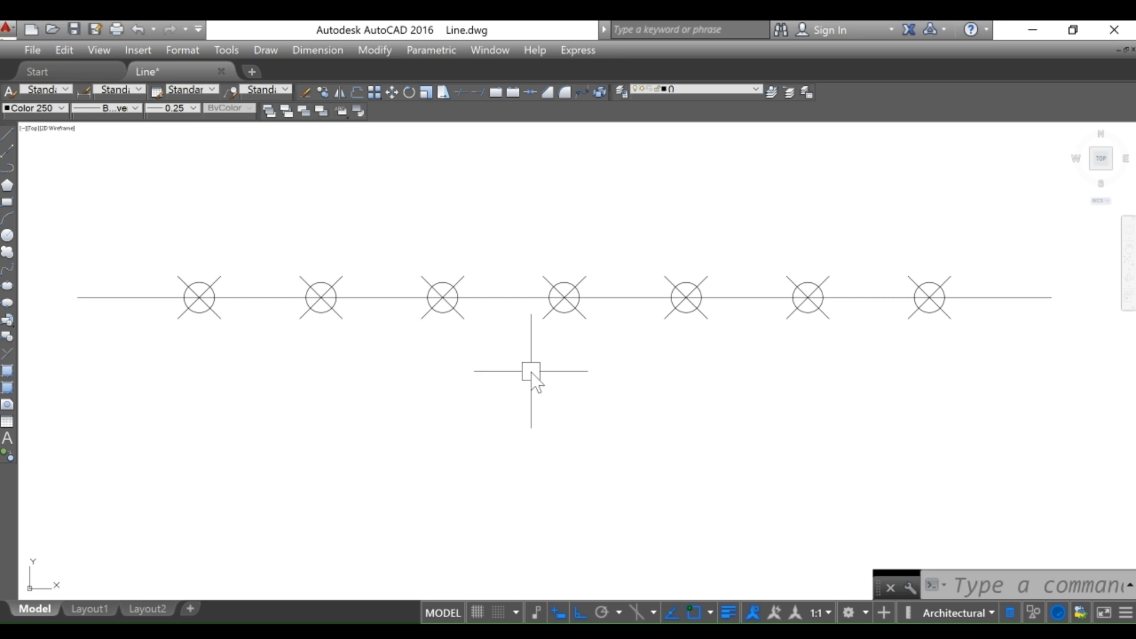
pyautogui.write('po')
pyautogui.press('Return')
pyautogui.click(398, 408)
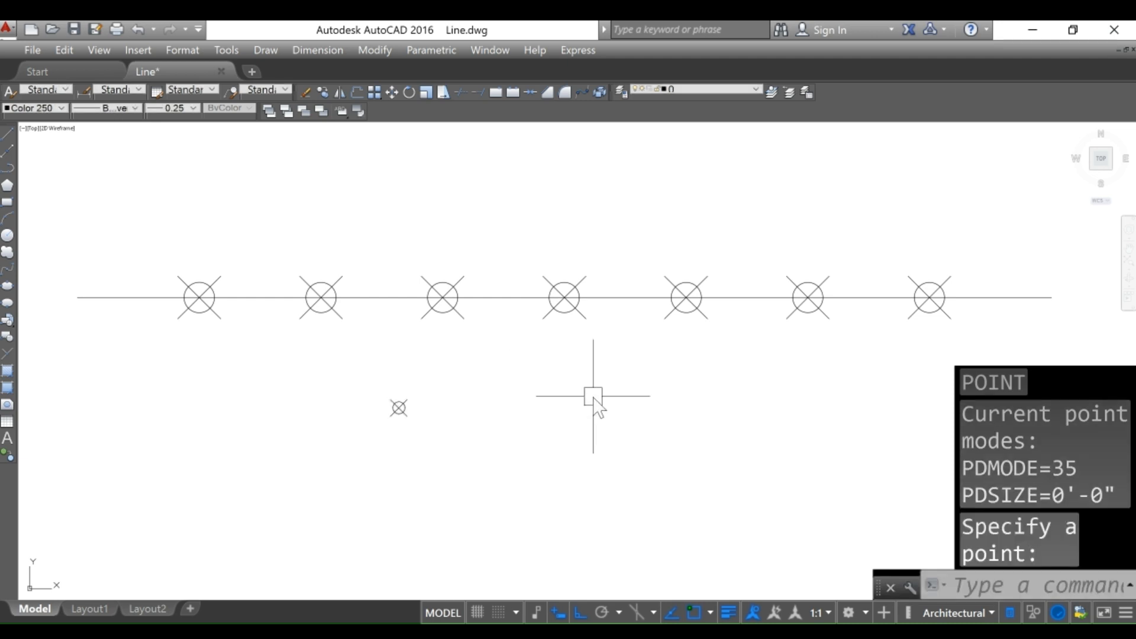
pyautogui.press('Escape')
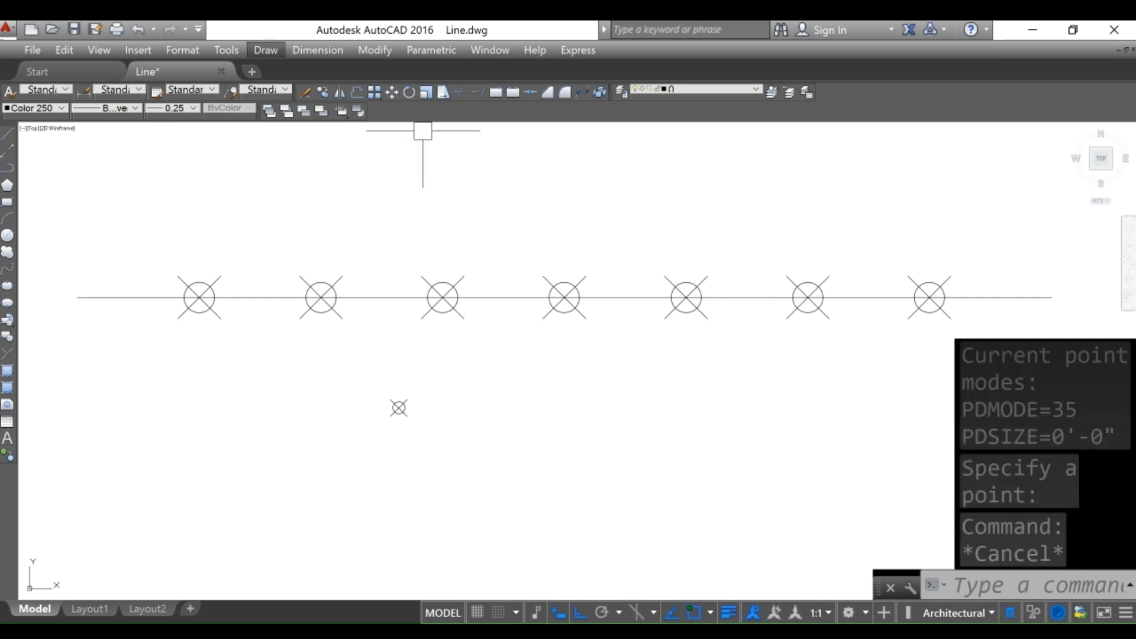
# Step: Place six scattered points with the Multiple Point command, four below the line and two above it
pyautogui.moveTo(314, 349)
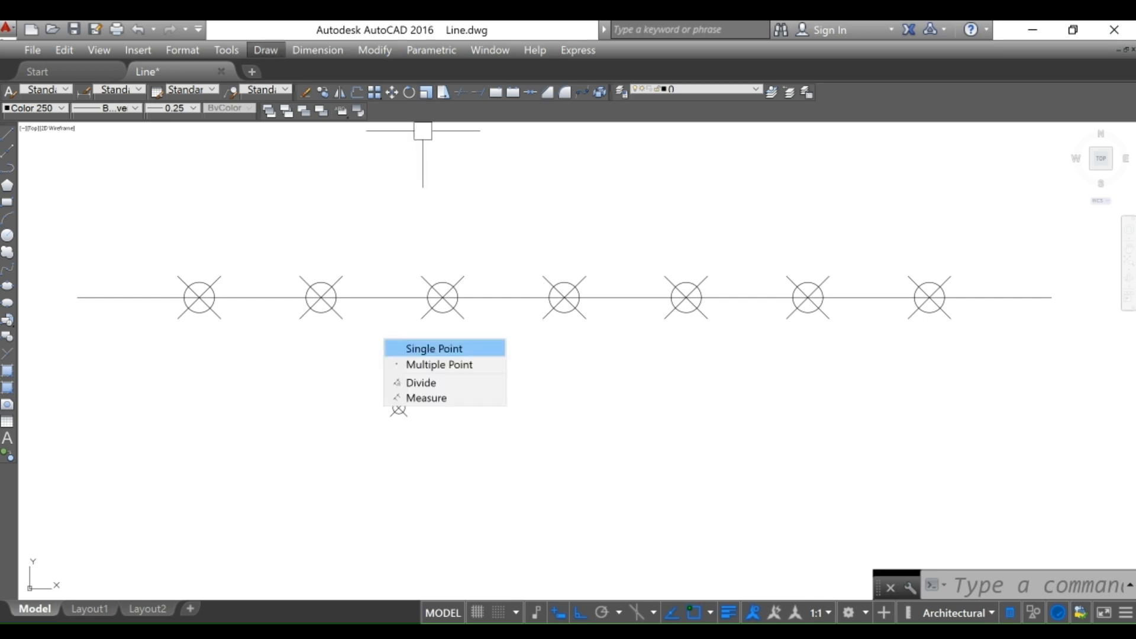
pyautogui.click(427, 364)
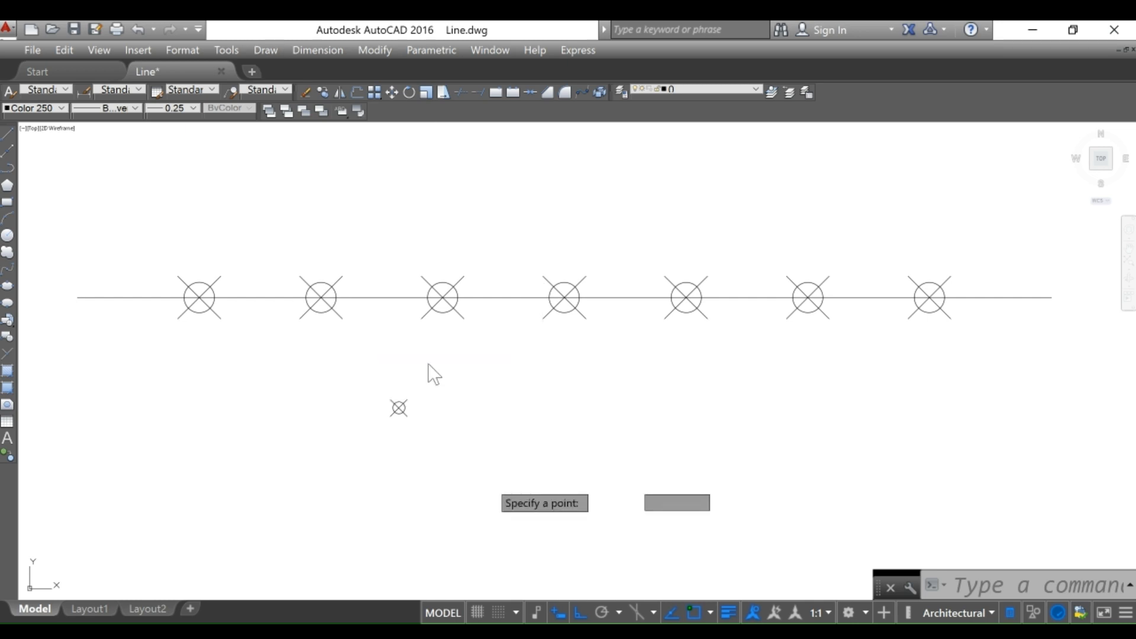
pyautogui.click(555, 448)
pyautogui.click(612, 372)
pyautogui.click(476, 364)
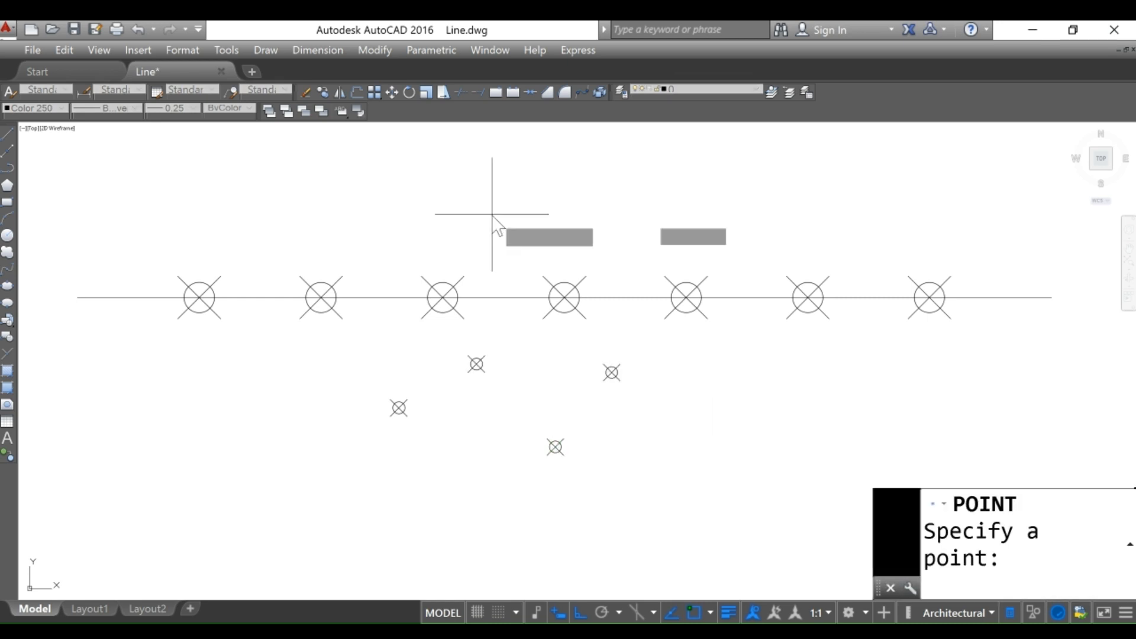
pyautogui.click(492, 214)
pyautogui.click(675, 204)
pyautogui.click(727, 439)
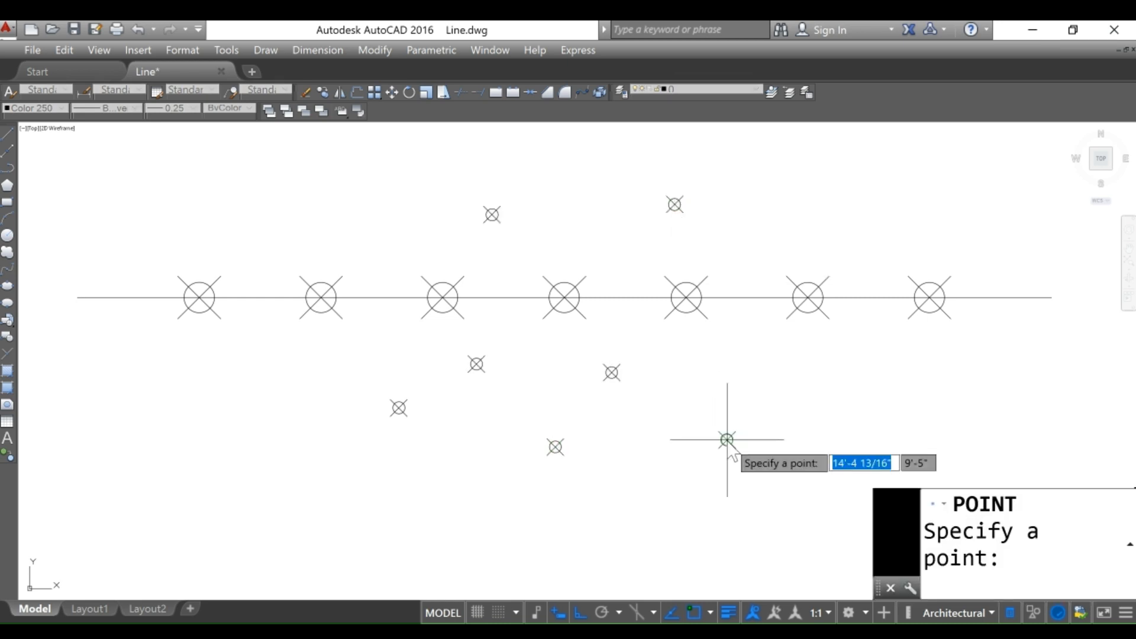
pyautogui.press('Escape')
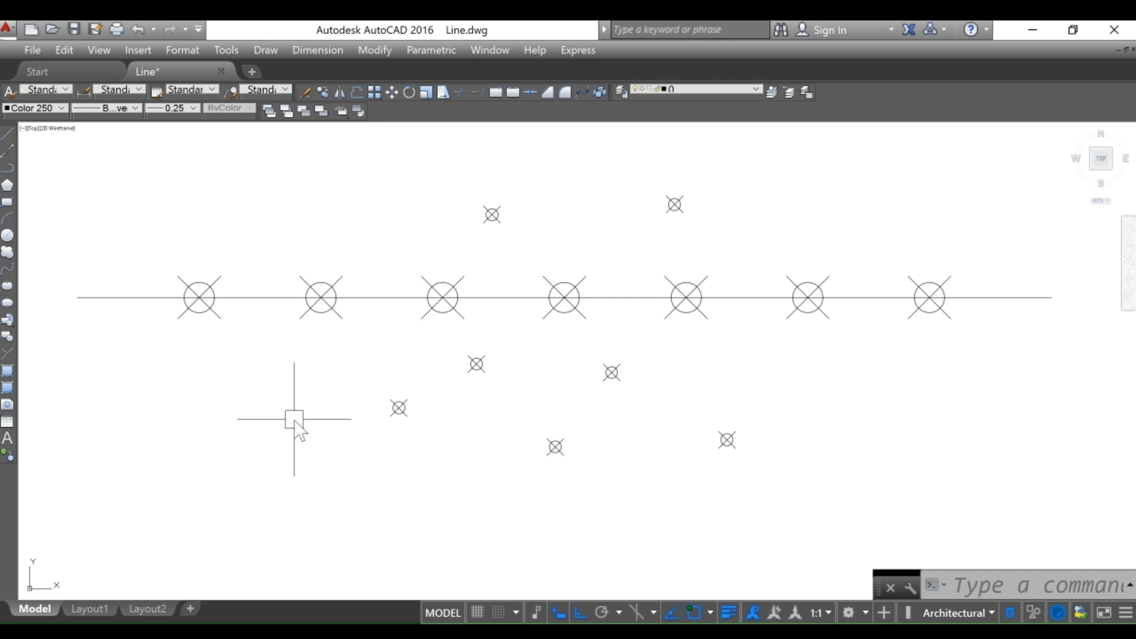
# Step: Change the point style to the square with an X through it and set the point size to 10% relative to the screen
pyautogui.write('DDPTYPE')
pyautogui.press('Return')
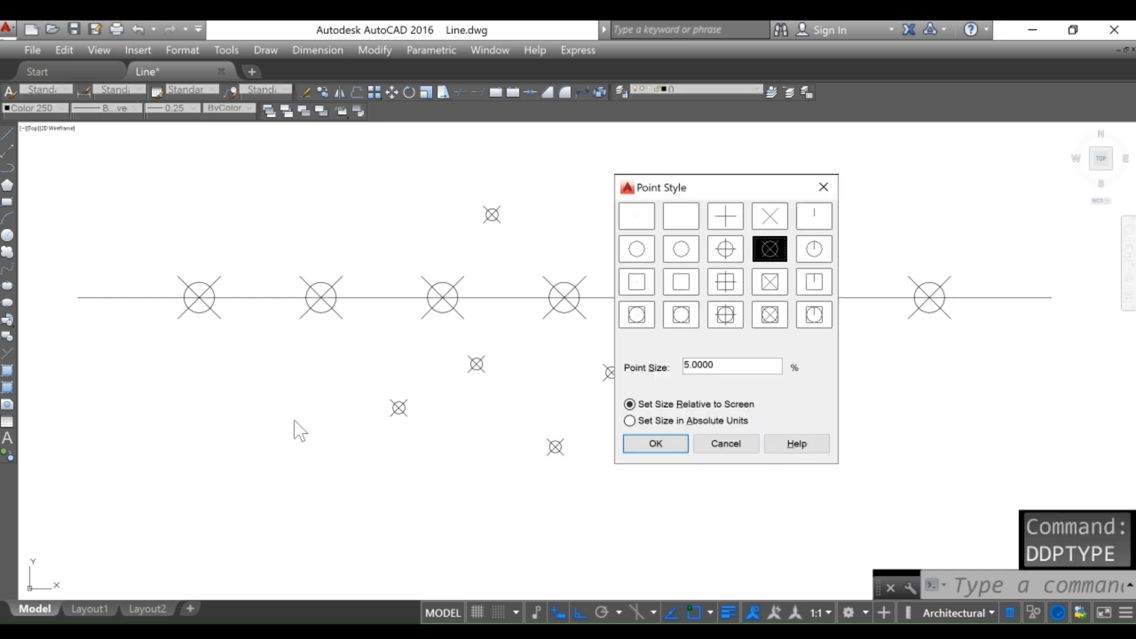
pyautogui.moveTo(772, 190); pyautogui.dragTo(428, 190)
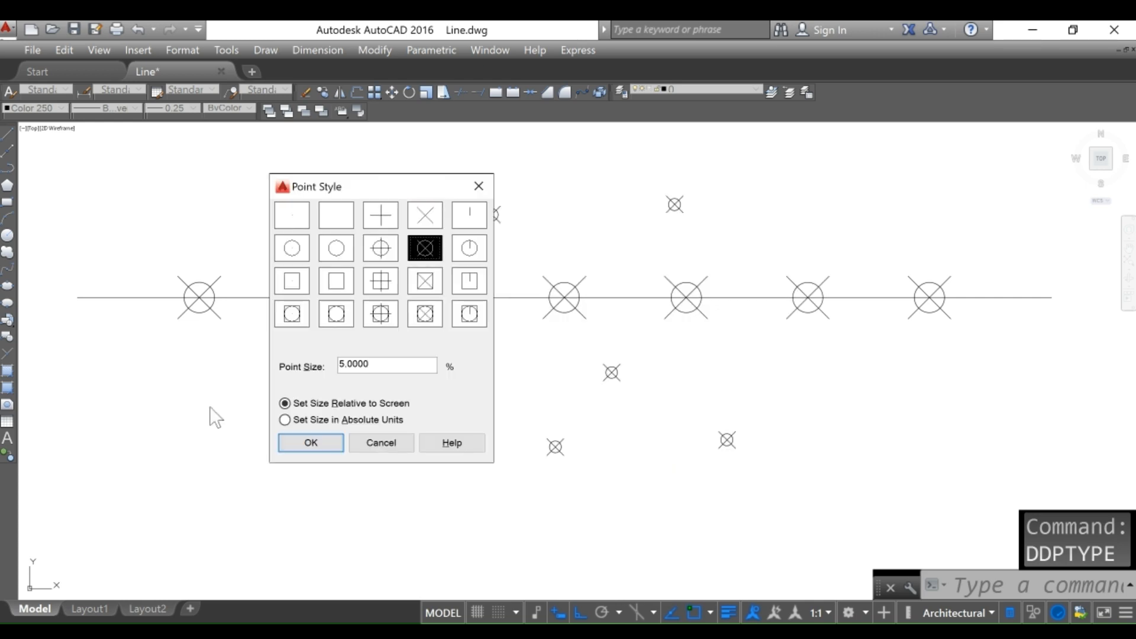
pyautogui.click(425, 281)
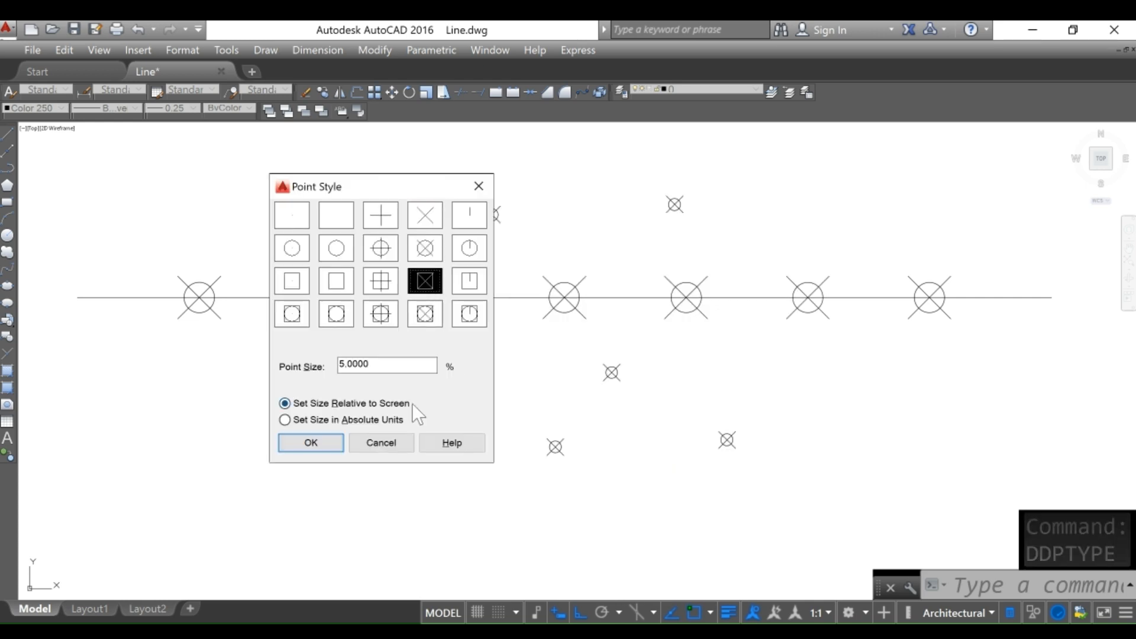
pyautogui.click(380, 365)
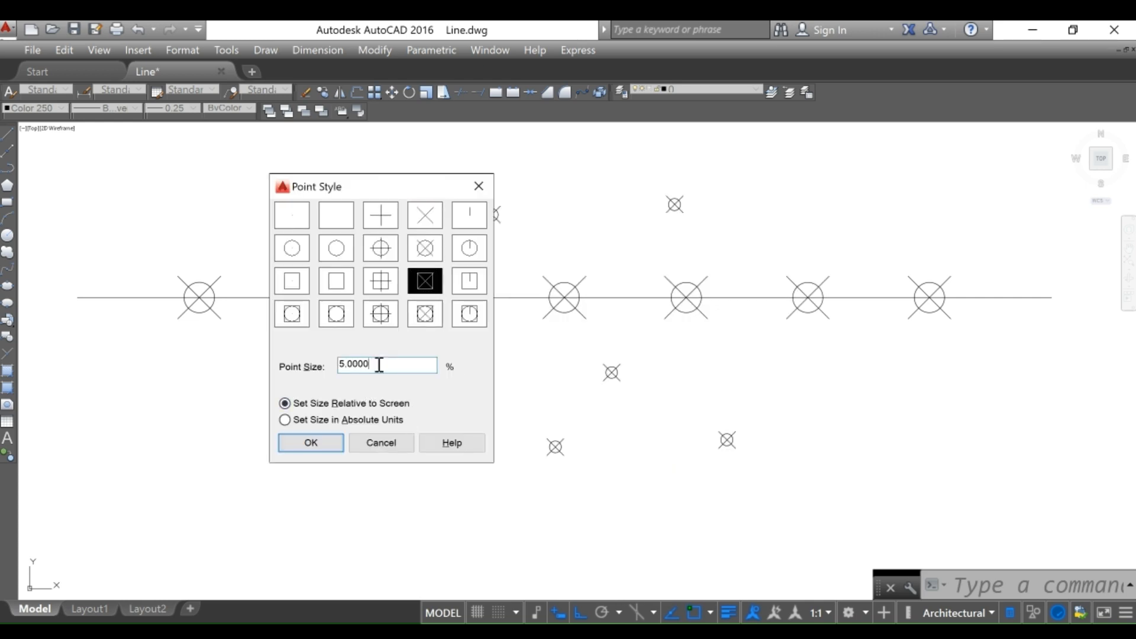
pyautogui.press('BackSpace')
pyautogui.press('BackSpace')
pyautogui.press('BackSpace')
pyautogui.press('BackSpace')
pyautogui.press('BackSpace')
pyautogui.press('BackSpace')
pyautogui.write('10')
pyautogui.click(319, 444)
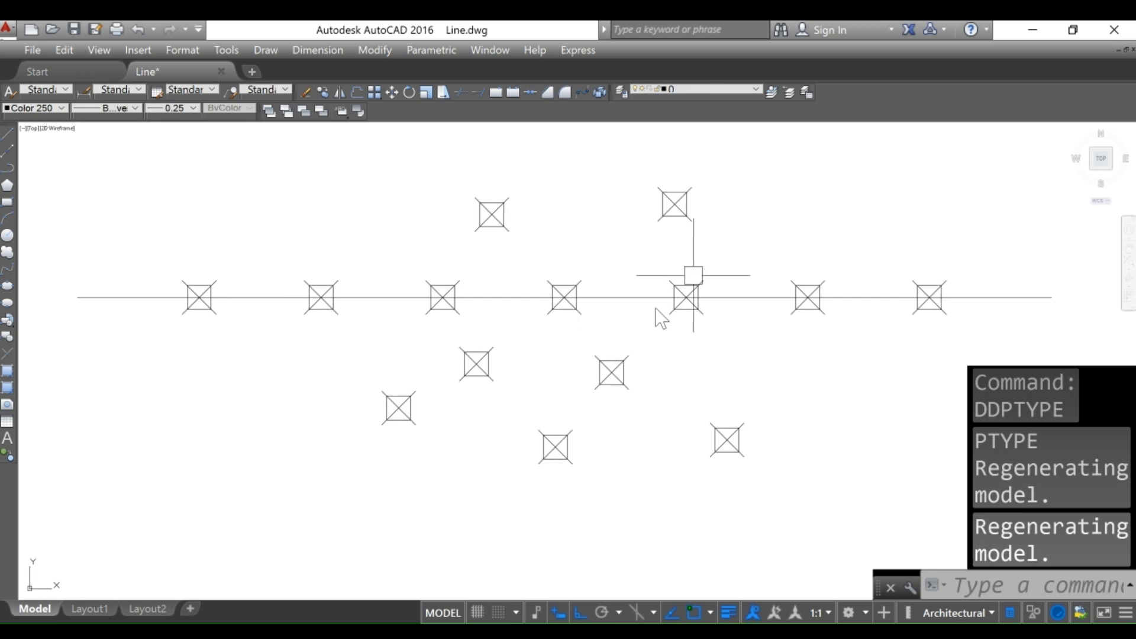